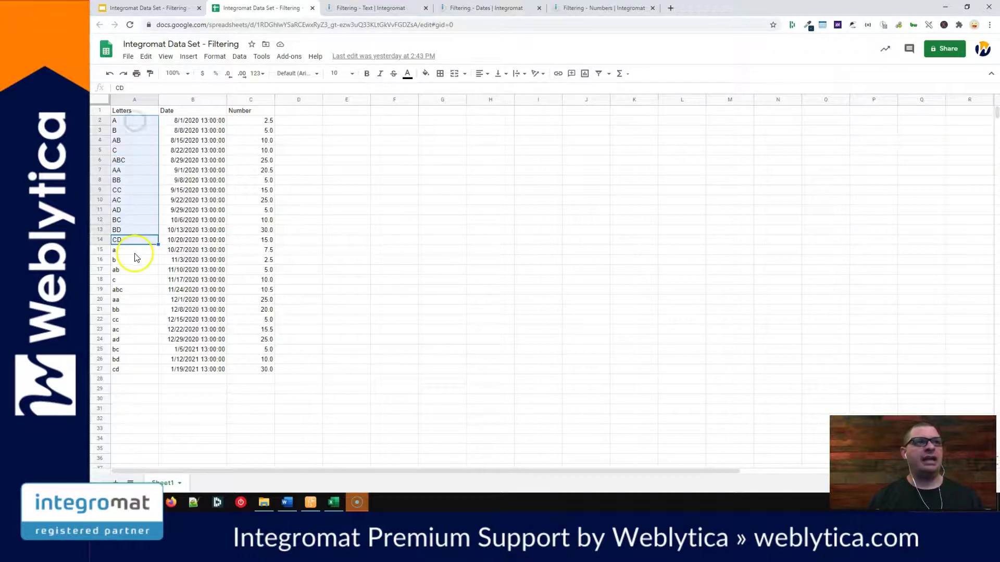
- Review the lowercase entries in the Letters column, the Date column and the first value of the Number column
left_click_drag(133, 253, 132, 369)
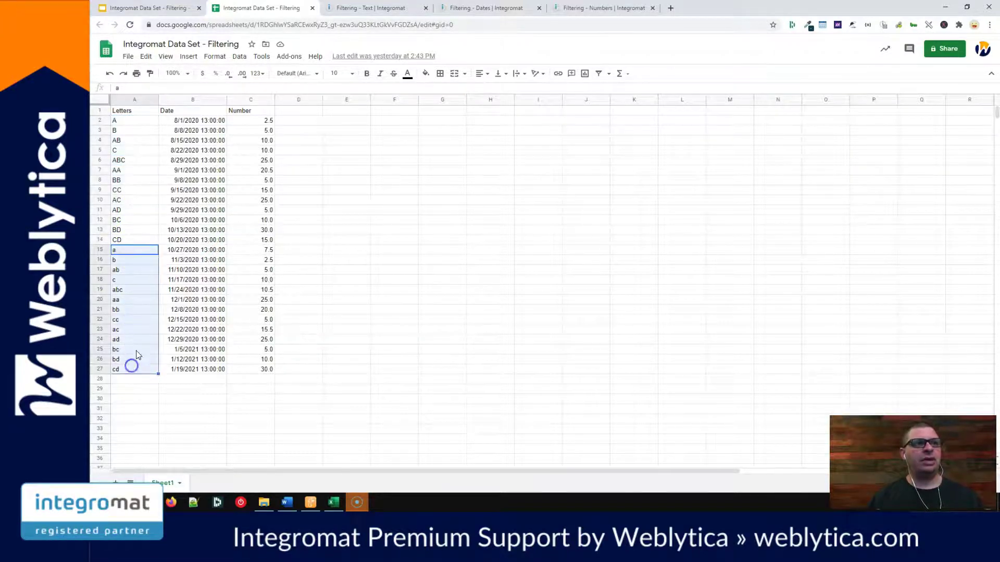
left_click(134, 291)
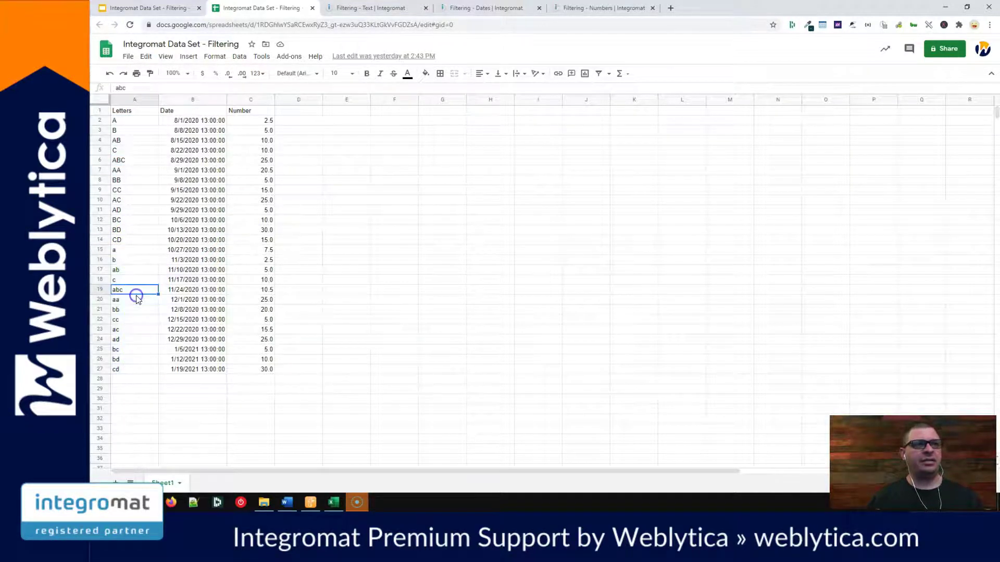
left_click(184, 99)
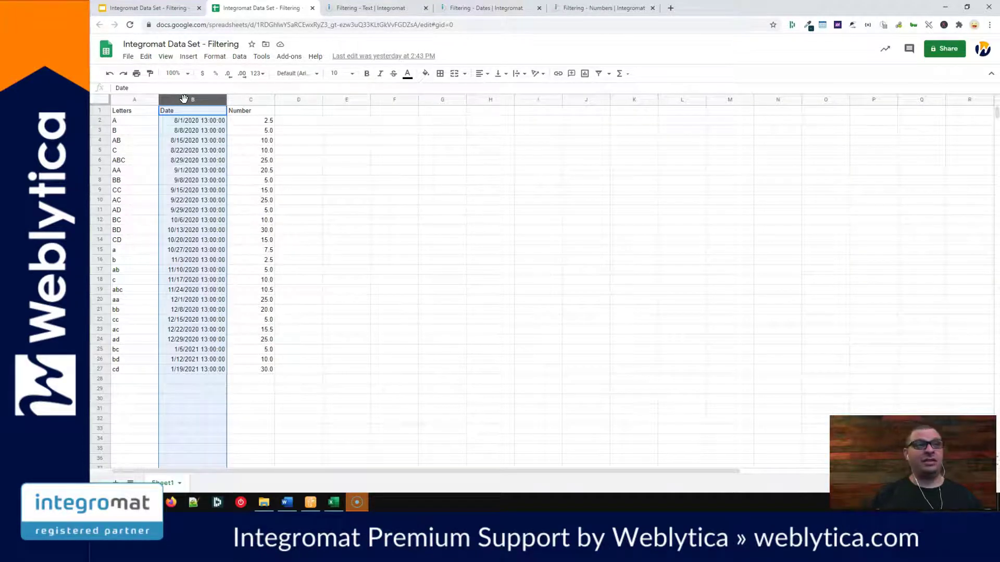
left_click(176, 172)
left_click(175, 181, "shift")
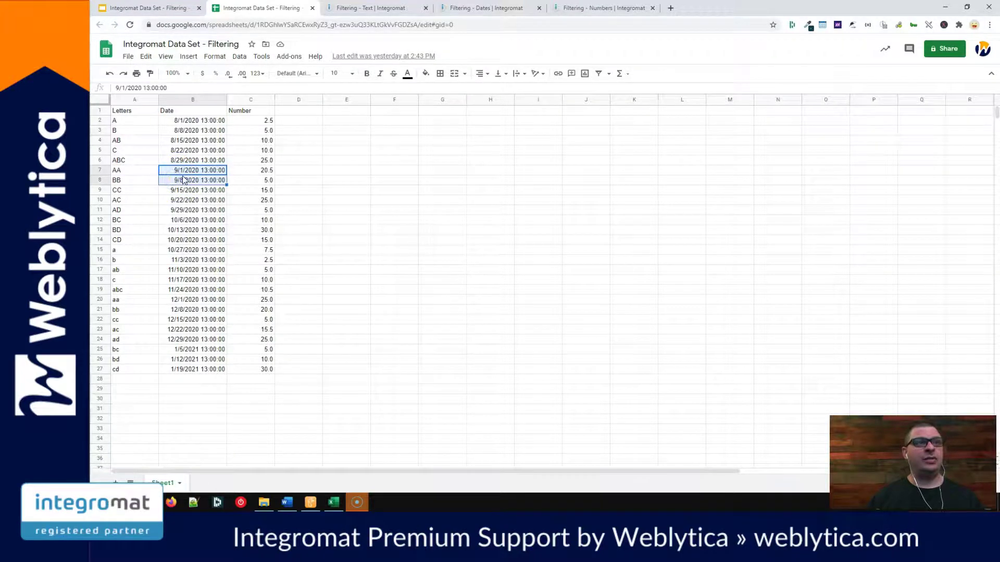
left_click(253, 121)
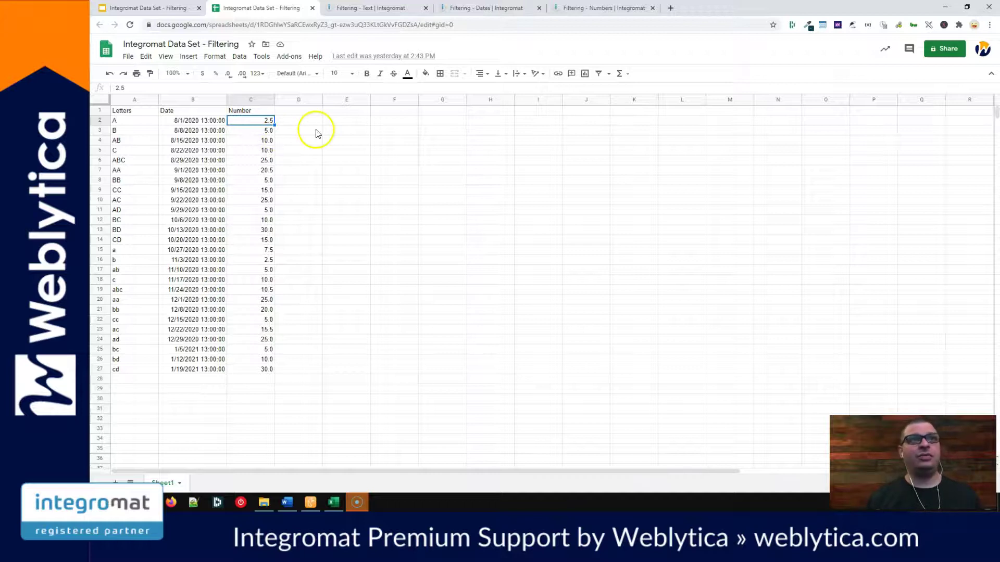
- Switch to the Filtering - Text scenario in Integromat and review the Google Sheets Search Rows module's settings against the source spreadsheet
left_click(350, 9)
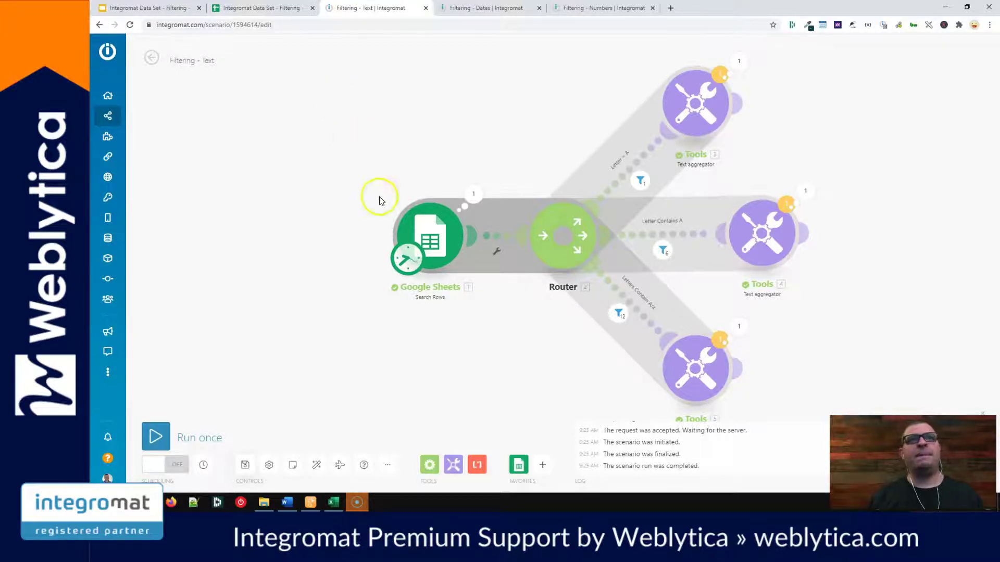
left_click(420, 231)
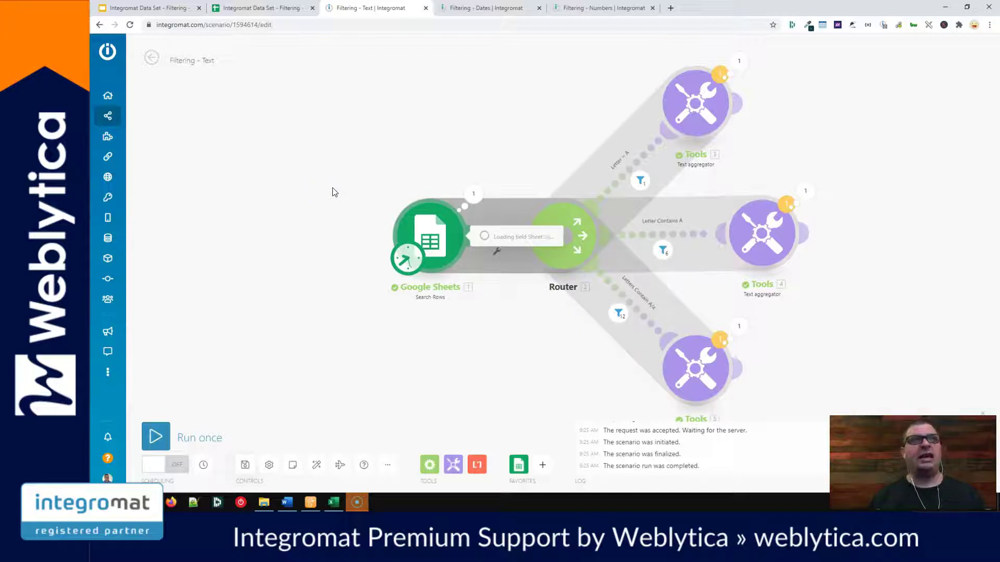
left_click(262, 8)
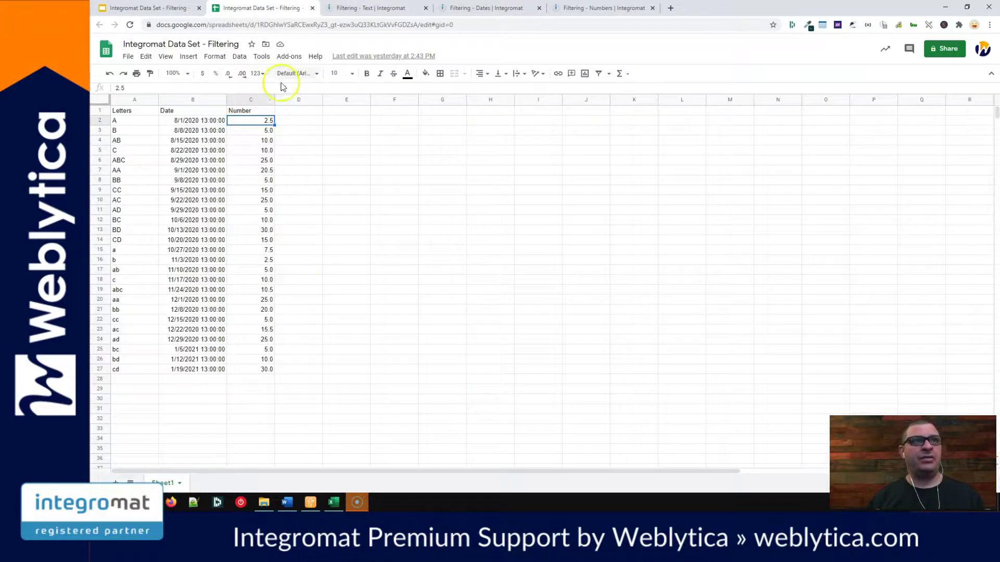
key("ctrl+Tab")
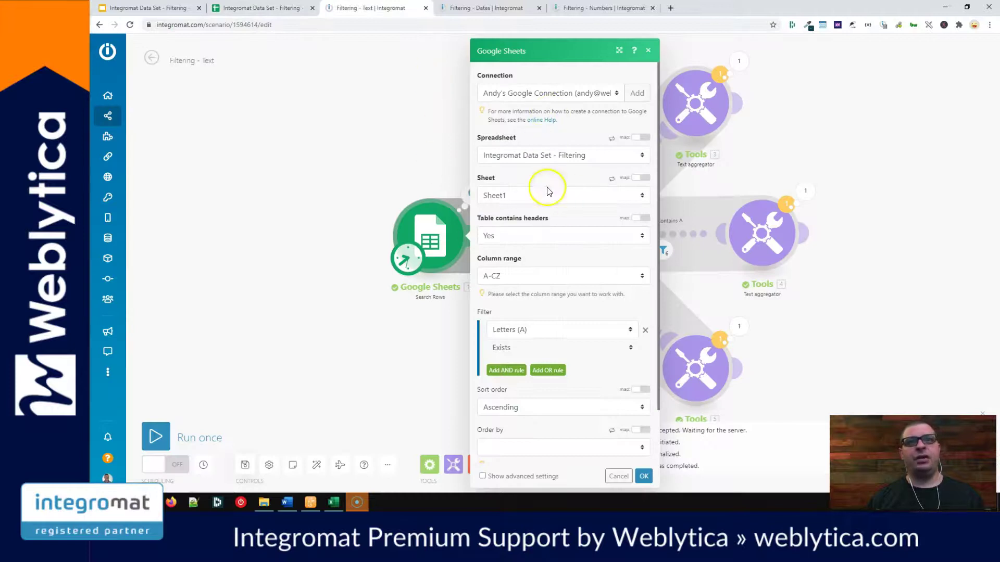
scroll(547, 191, "down", 1)
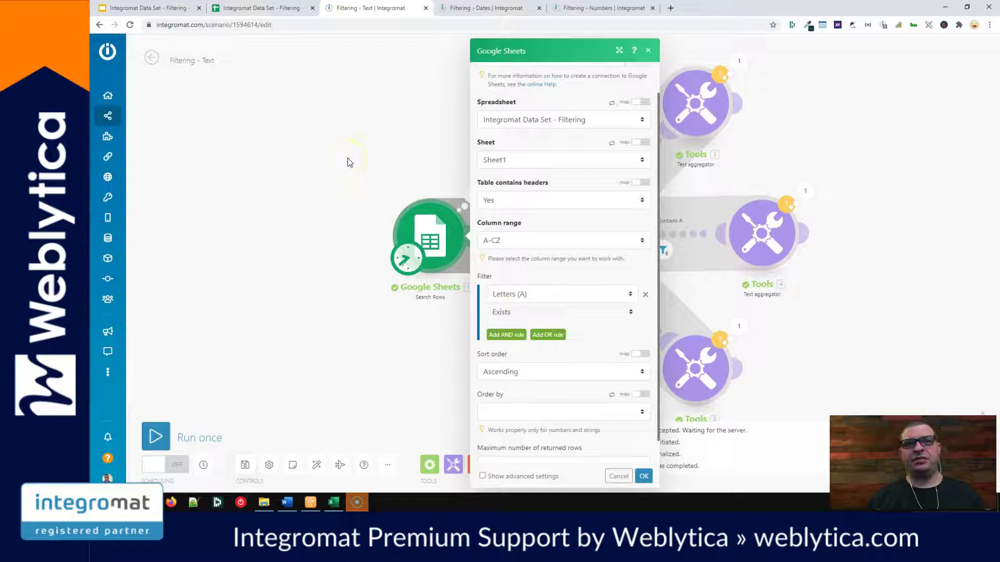
left_click(348, 160)
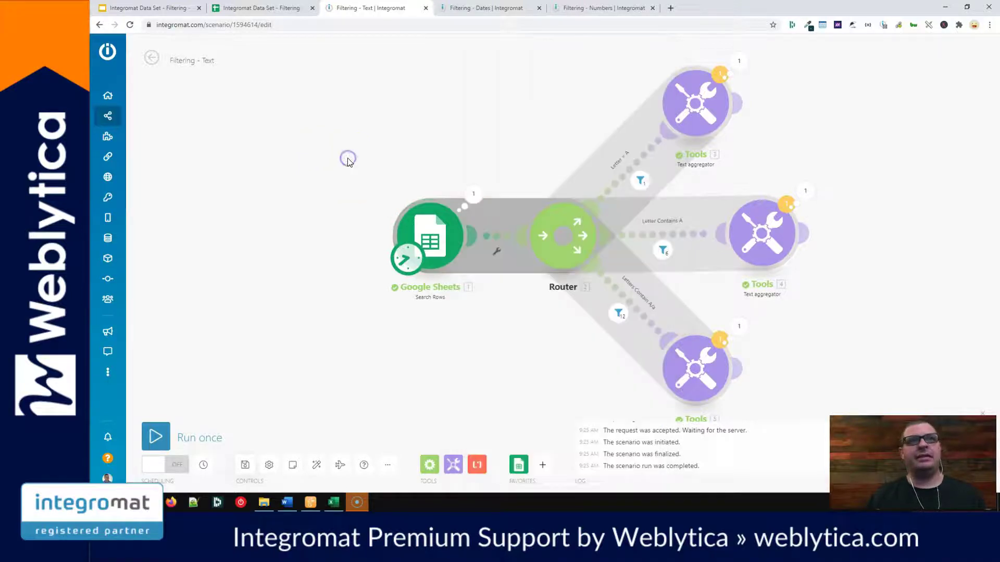
- Review the "Letter = A" filter's condition and compare its mapped Letters field with column A of the spreadsheet
left_click(630, 175)
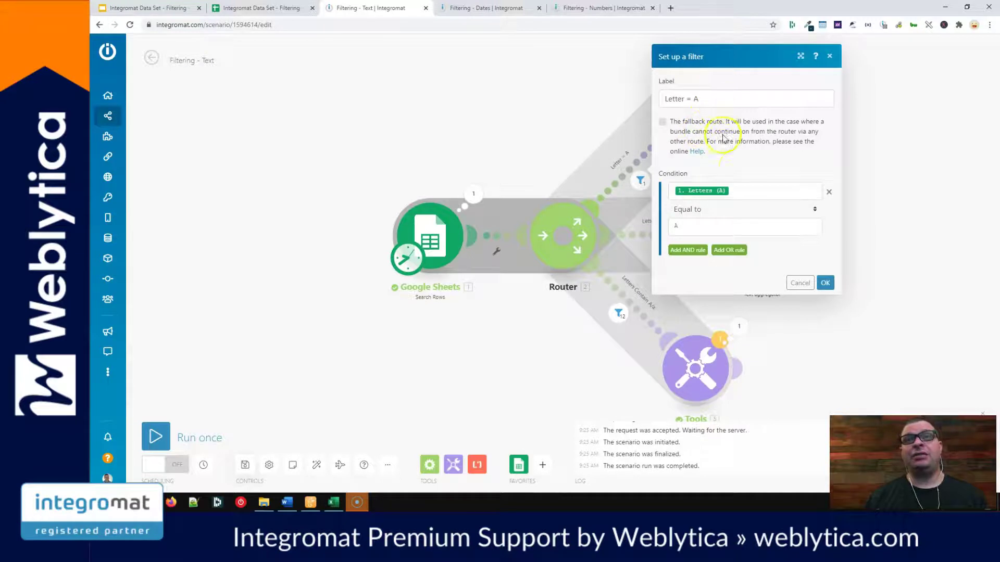
left_click(745, 191)
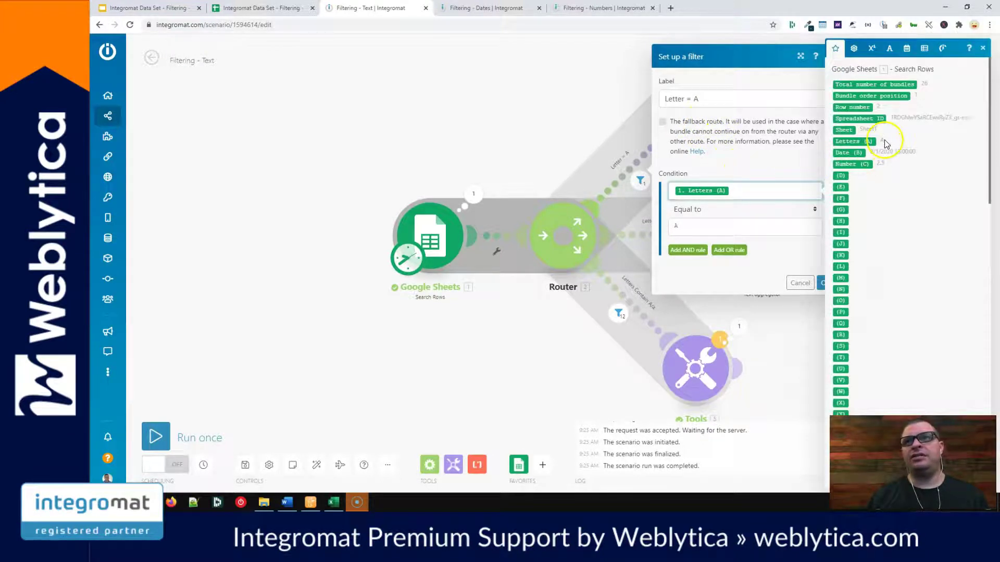
left_click(257, 8)
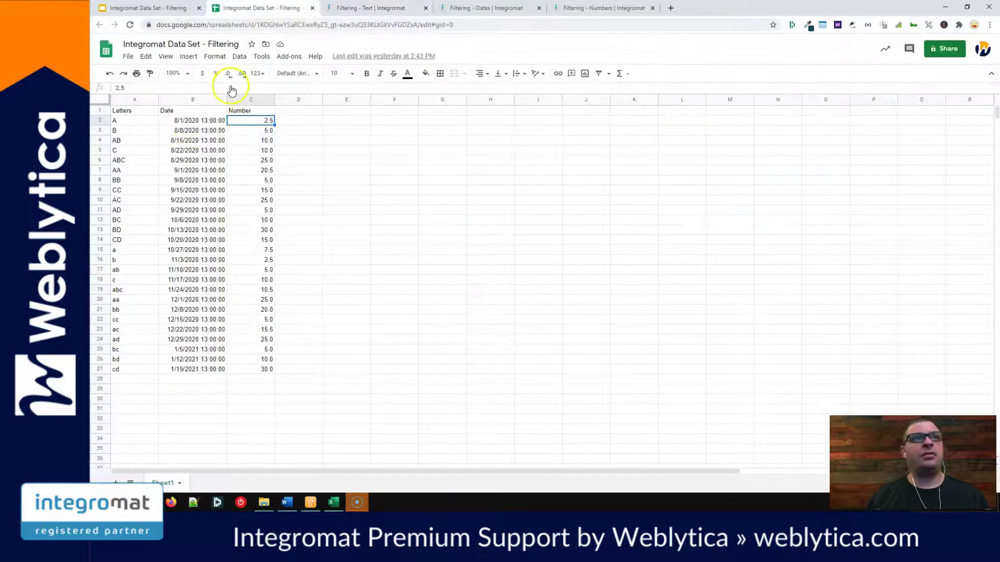
left_click(126, 100)
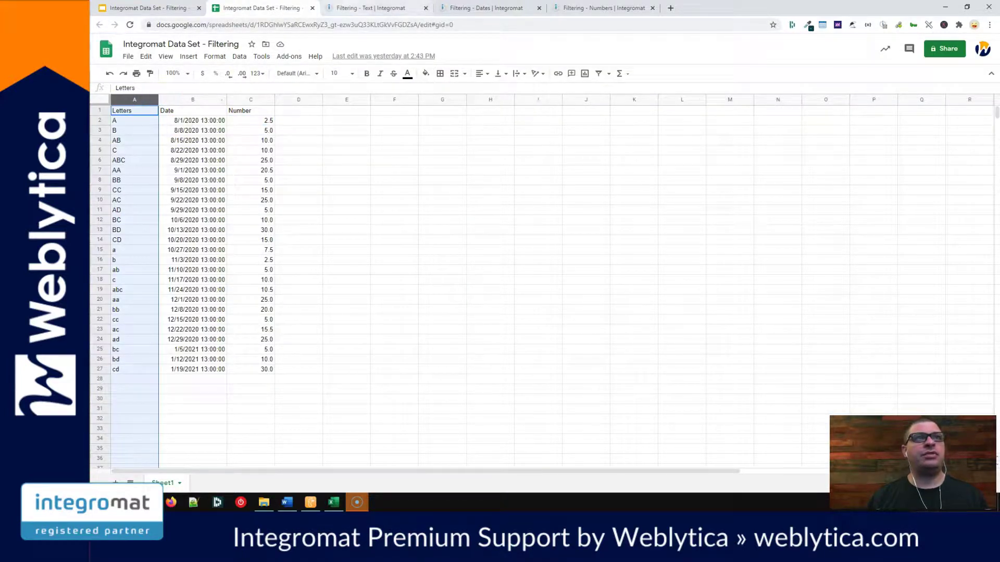
left_click(371, 8)
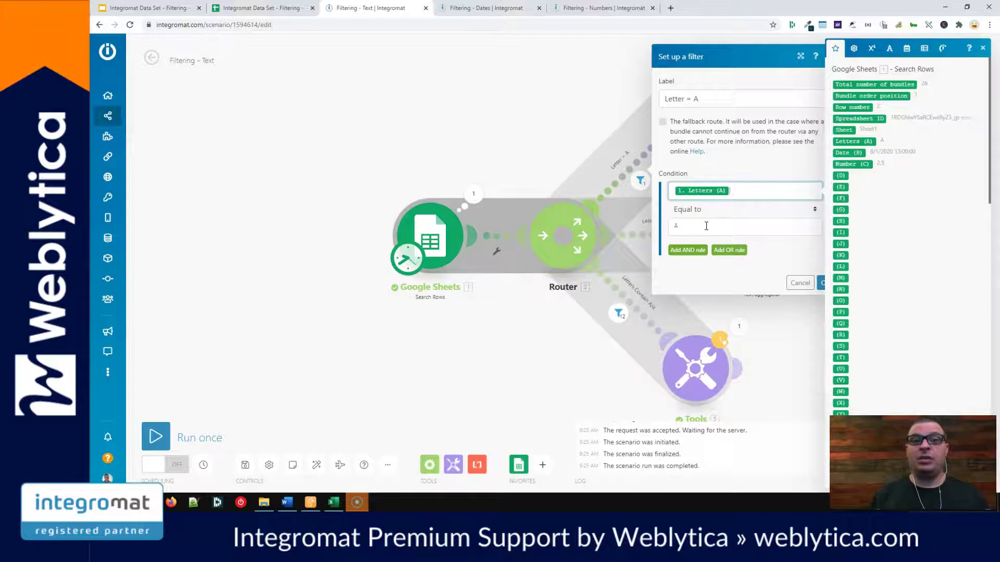
- Review the "Letter Contains A" filter's label, condition and text operators, keeping the operator as Contains
left_click(664, 240)
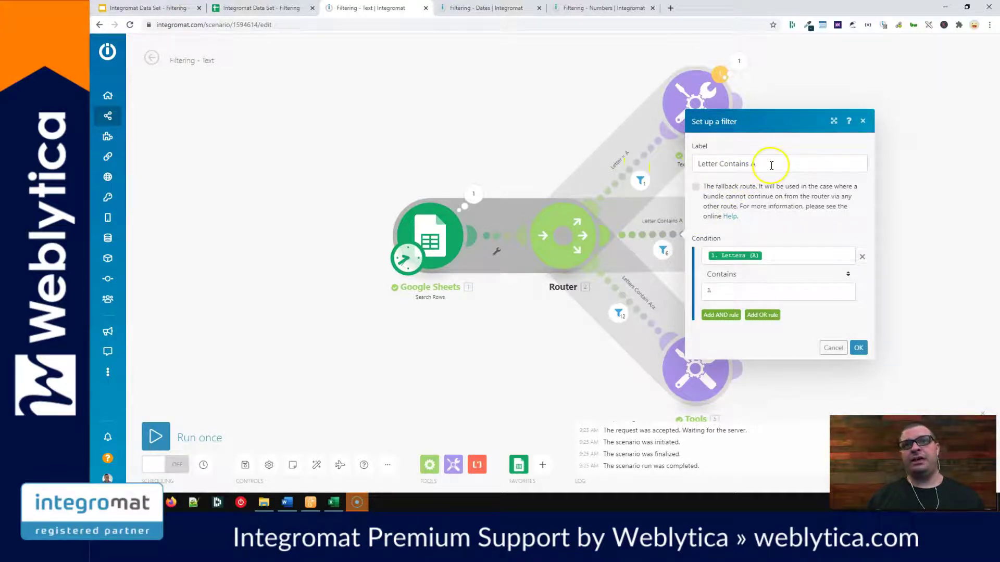
triple_click(772, 166)
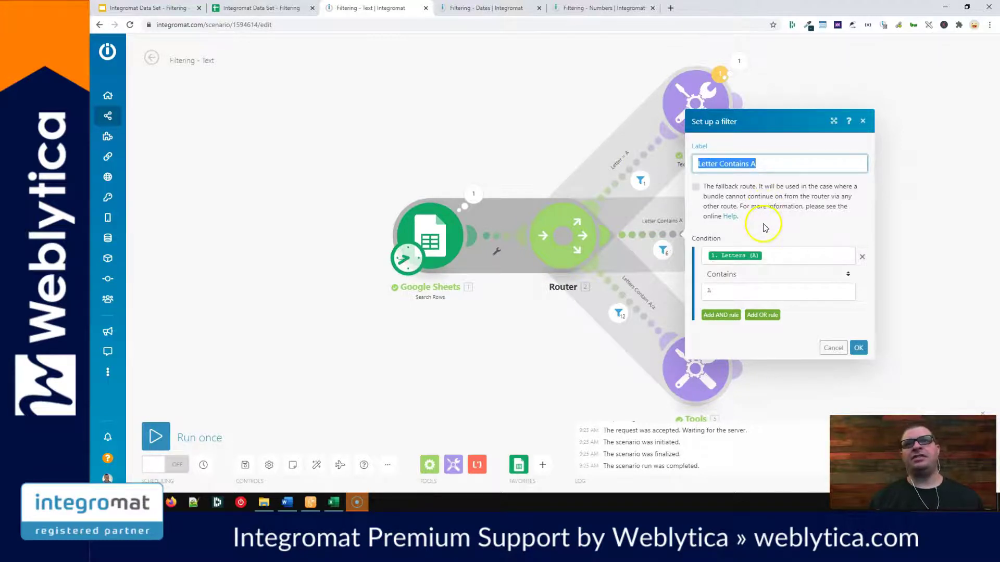
left_click(780, 256)
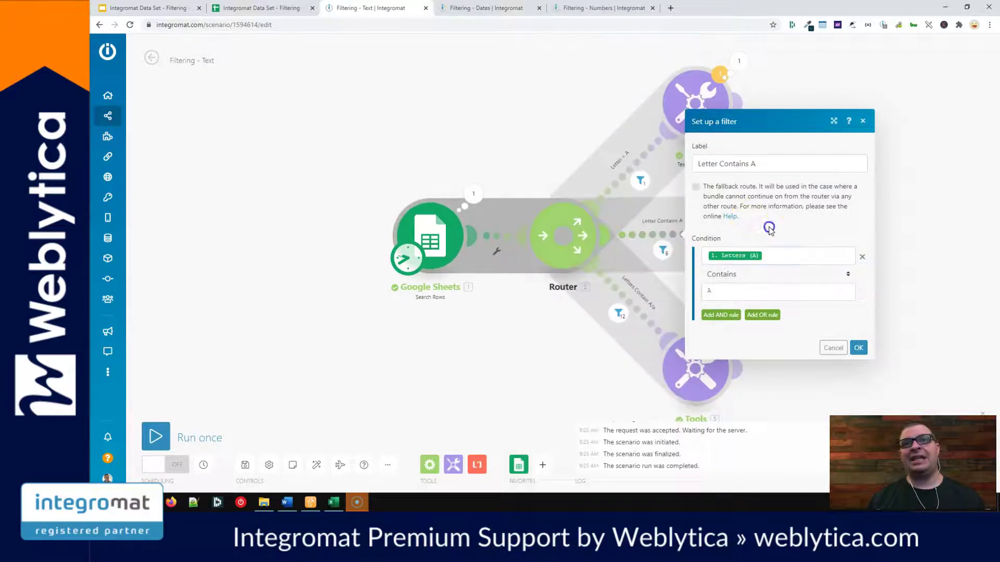
left_click(742, 293)
left_click(756, 275)
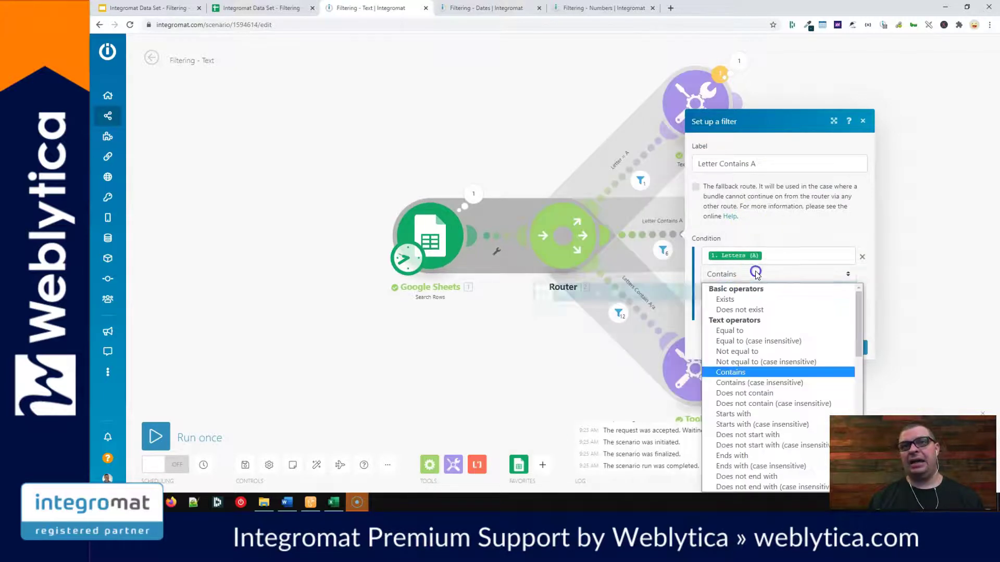
left_click(755, 373)
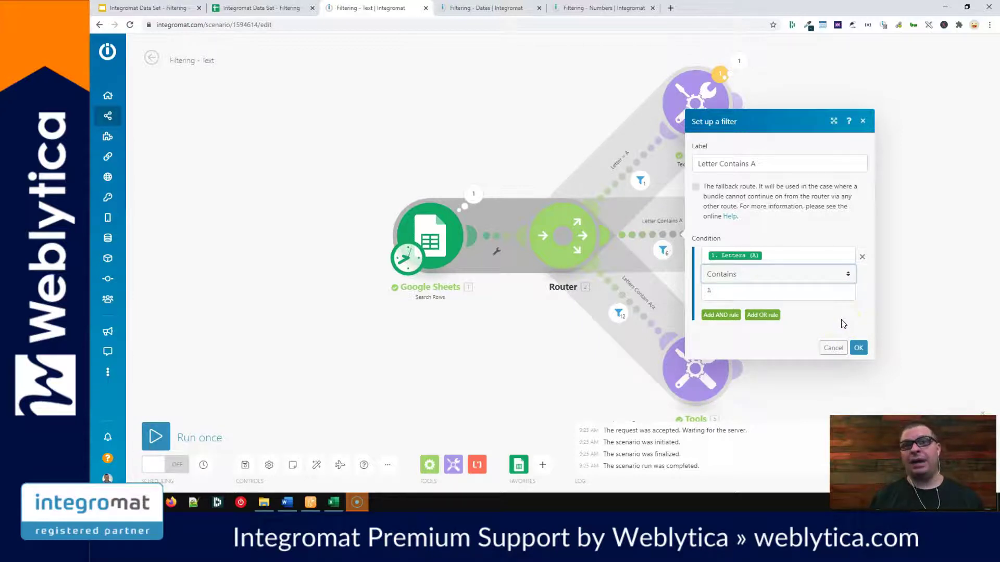
left_click(858, 348)
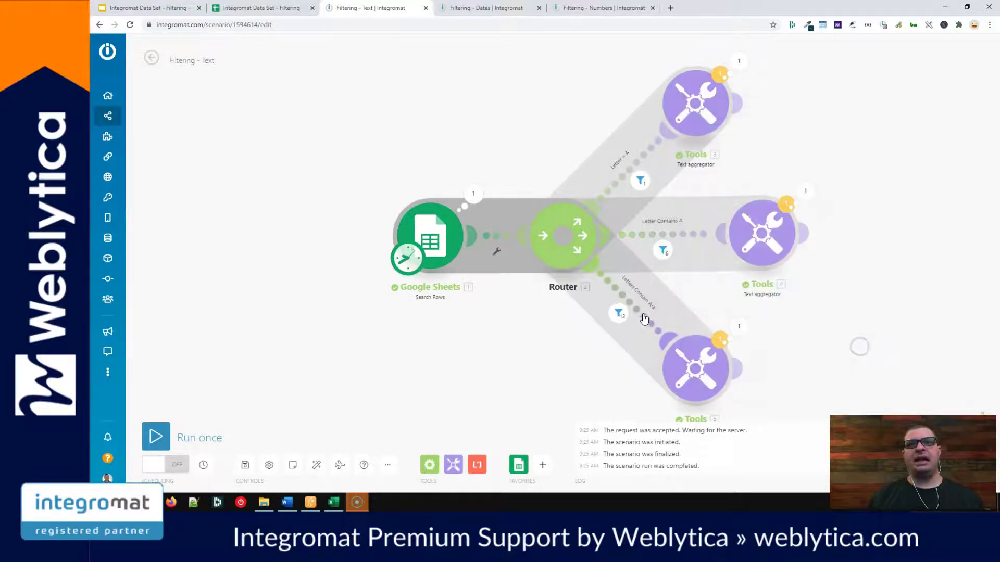
- Review the "Letters Contain A/a" filter's mapped field and operator options, keeping Contains (case insensitive)
left_click(639, 316)
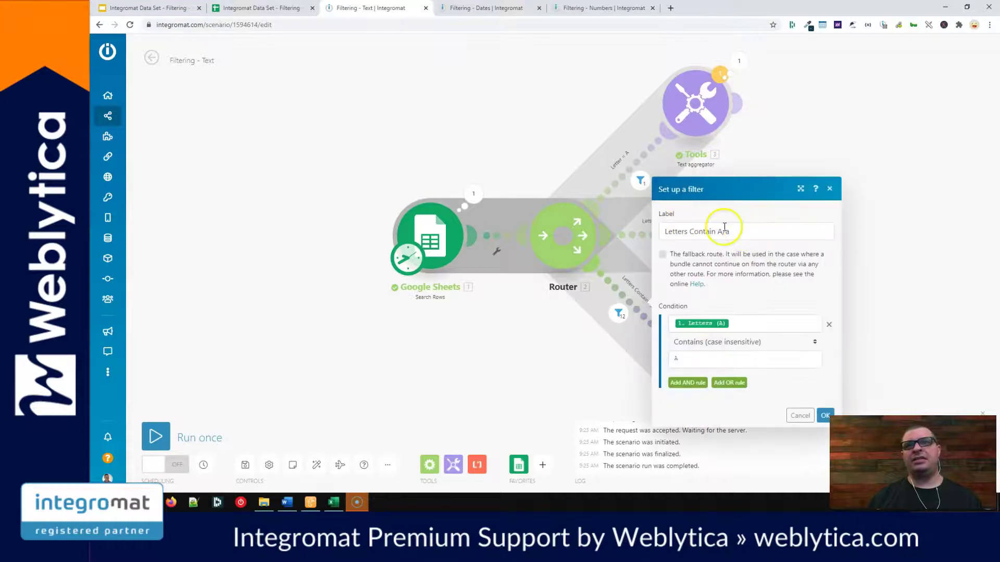
left_click(745, 323)
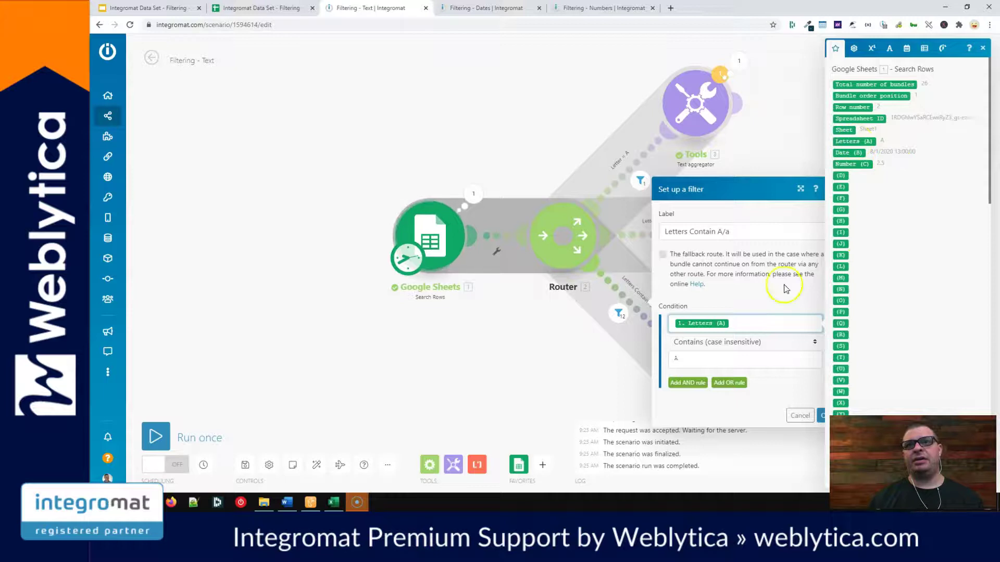
left_click(751, 342)
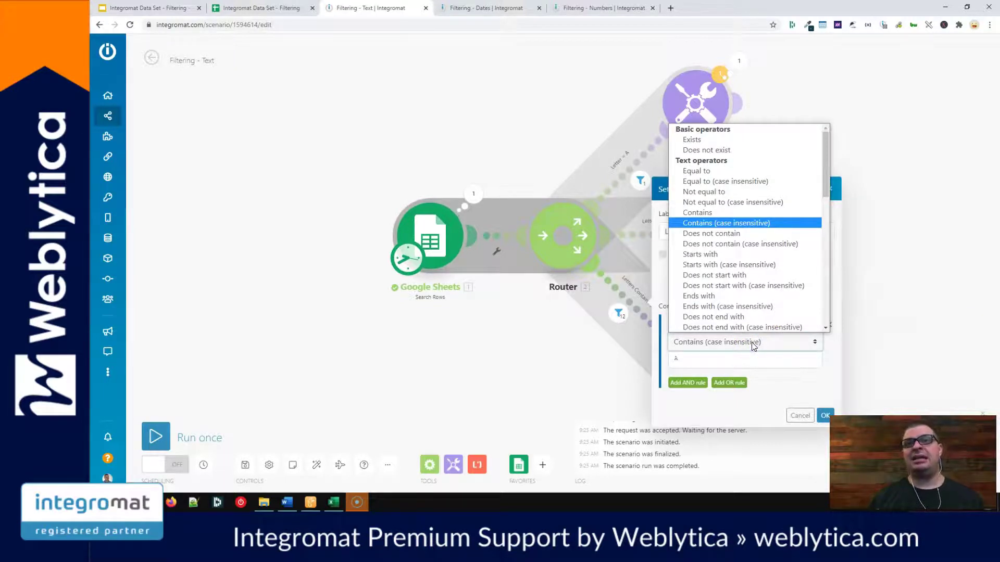
left_click(751, 342)
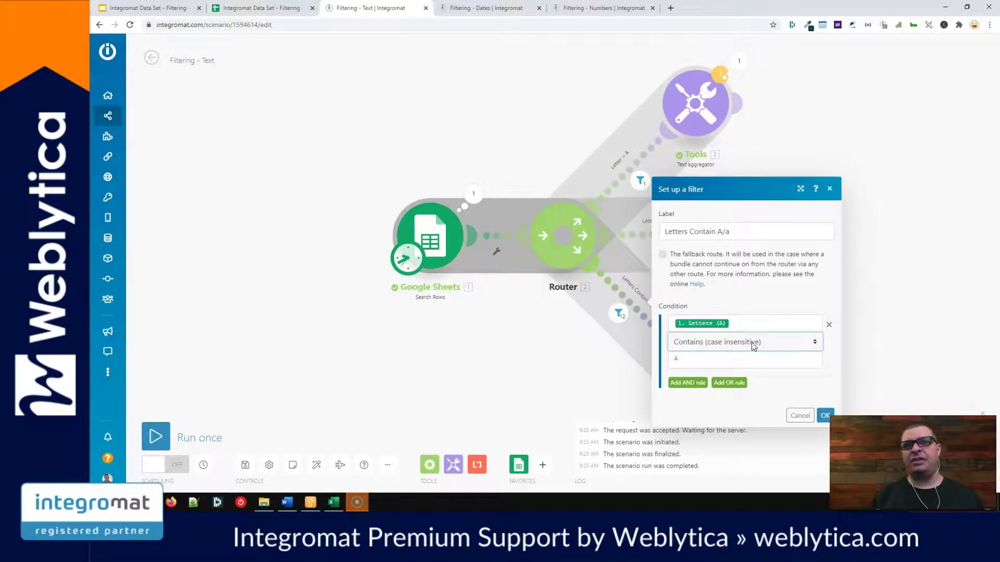
left_click(757, 304)
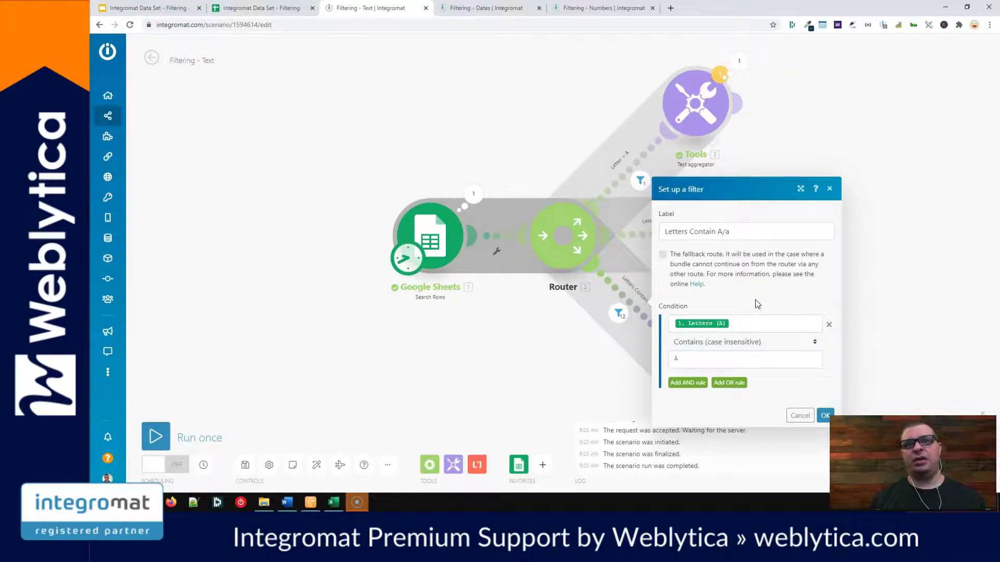
left_click(749, 320)
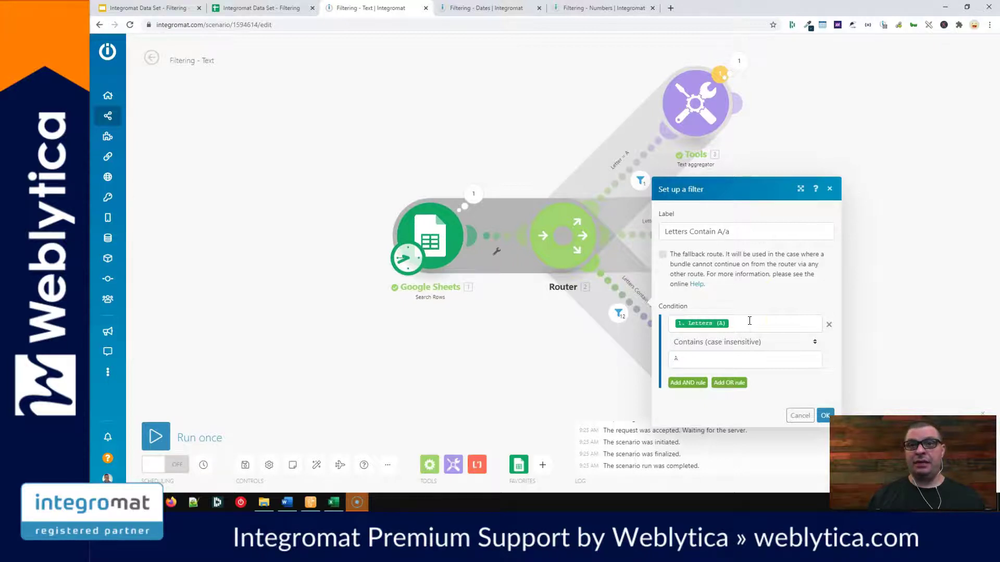
left_click(824, 415)
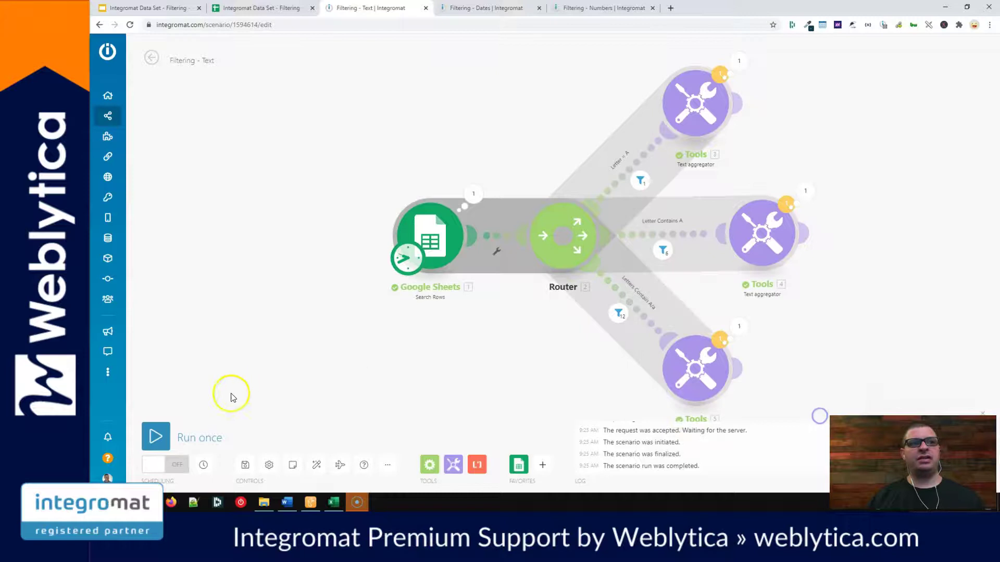
- Run the scenario once and inspect the output text of the aggregator on the "Letter = A" route
left_click(156, 438)
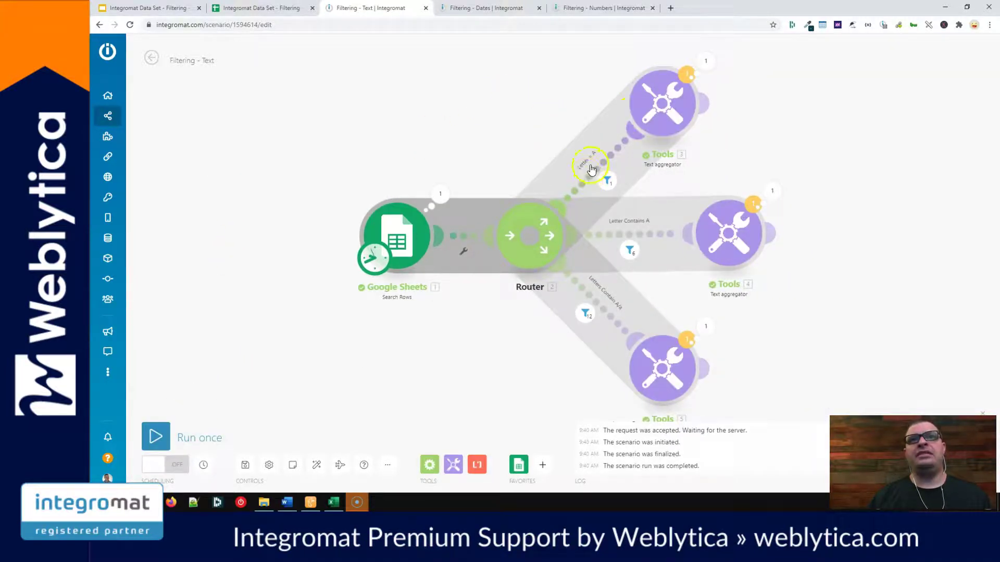
left_click(705, 65)
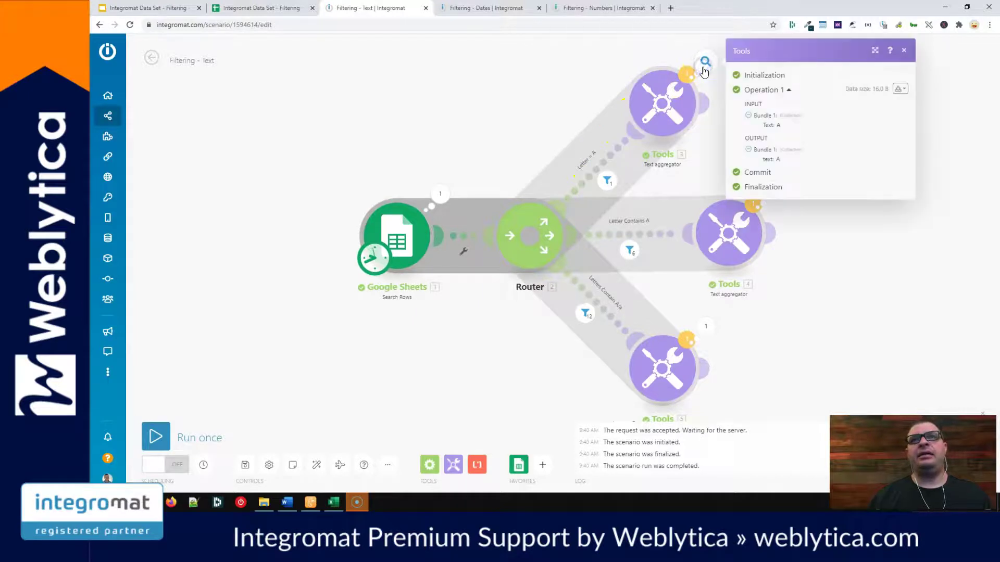
left_click(659, 123)
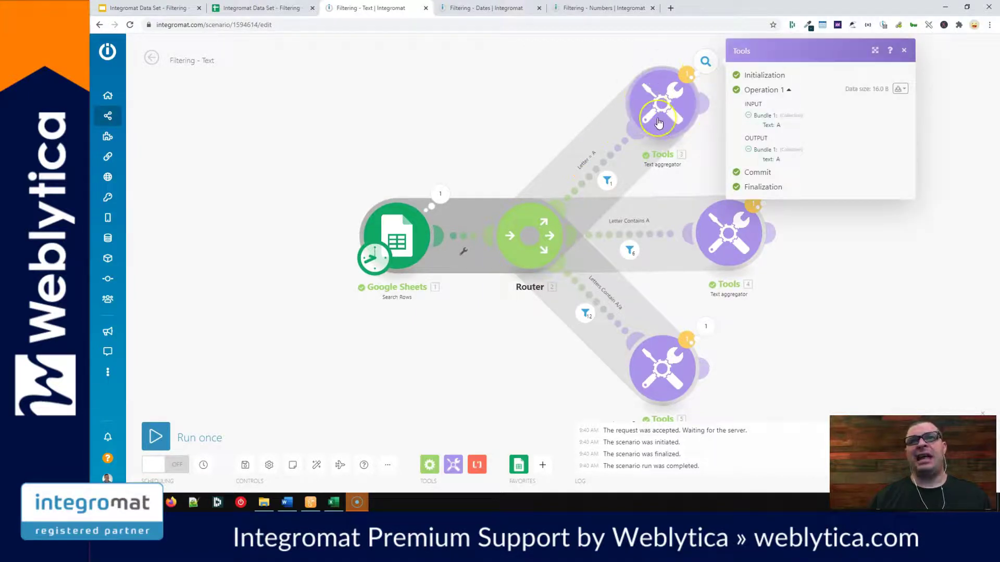
left_click(777, 161)
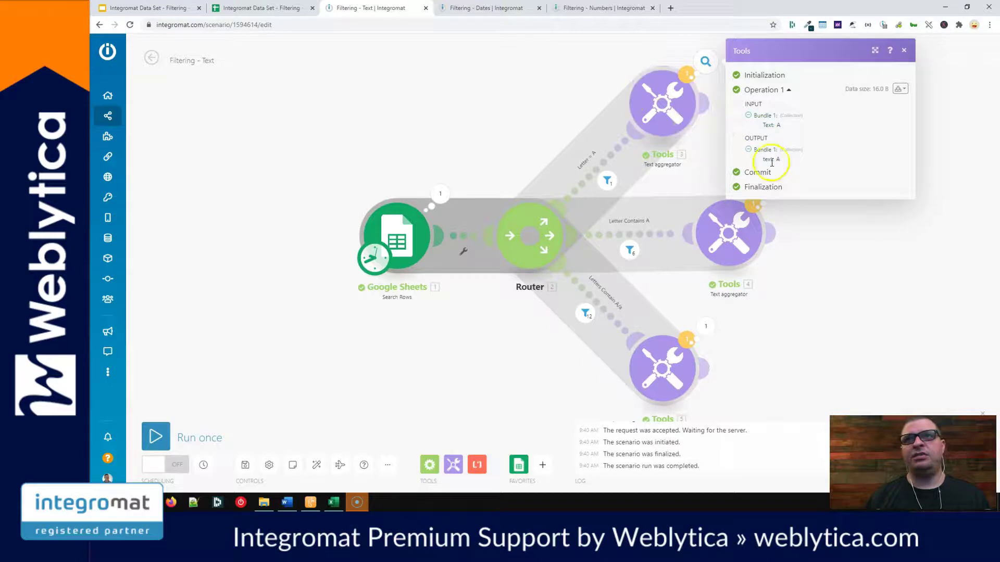
left_click_drag(777, 162, 782, 164)
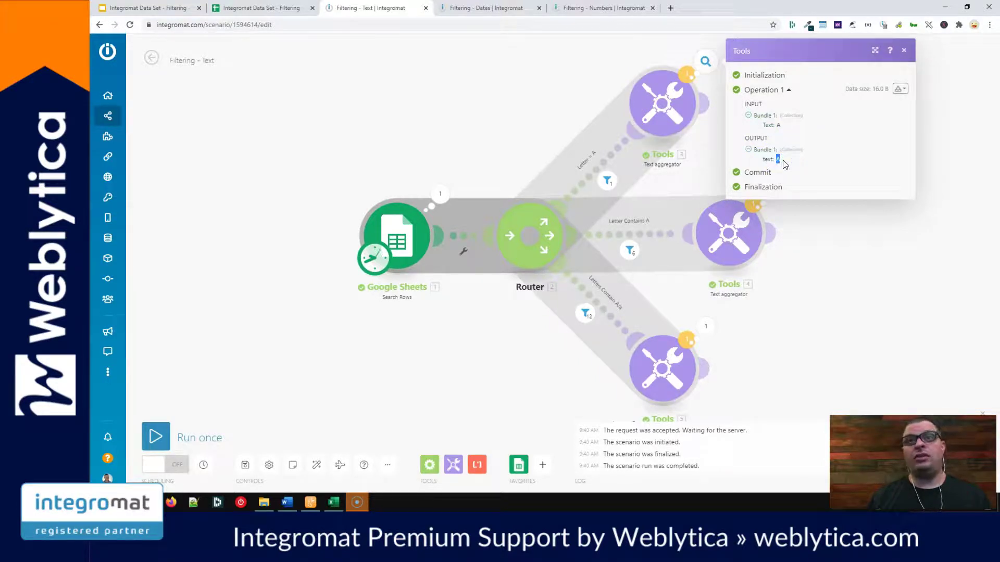
left_click_drag(785, 164, 790, 155)
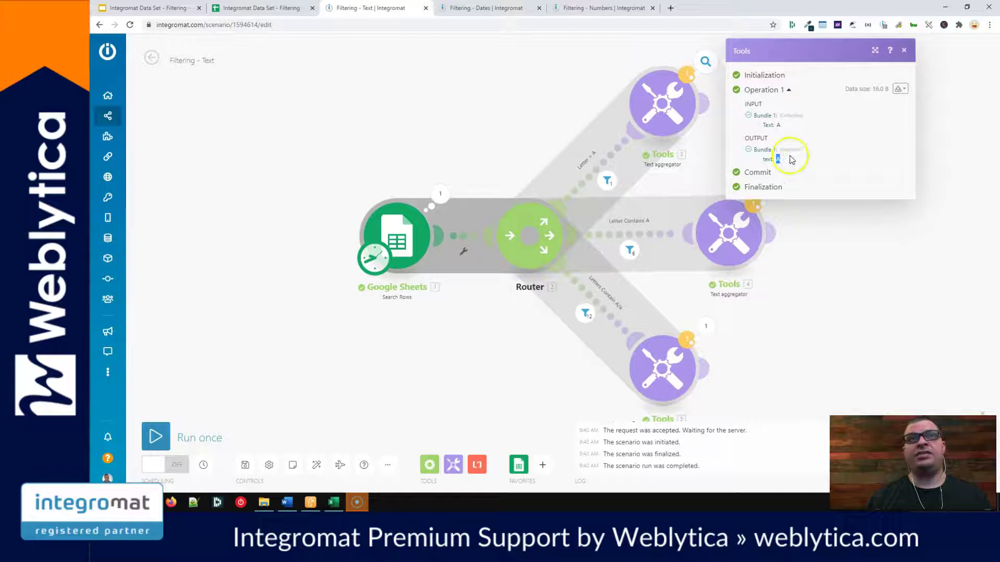
- Compare the "Letter = A" route's output with cell A2 of the Google Sheets data set, then close the output details in Integromat
left_click(258, 7)
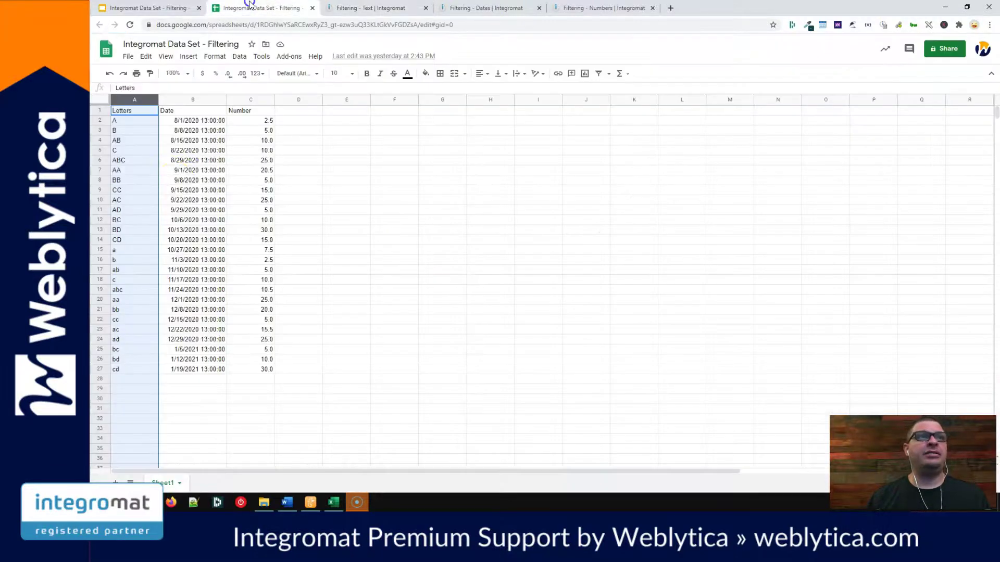
left_click(120, 123)
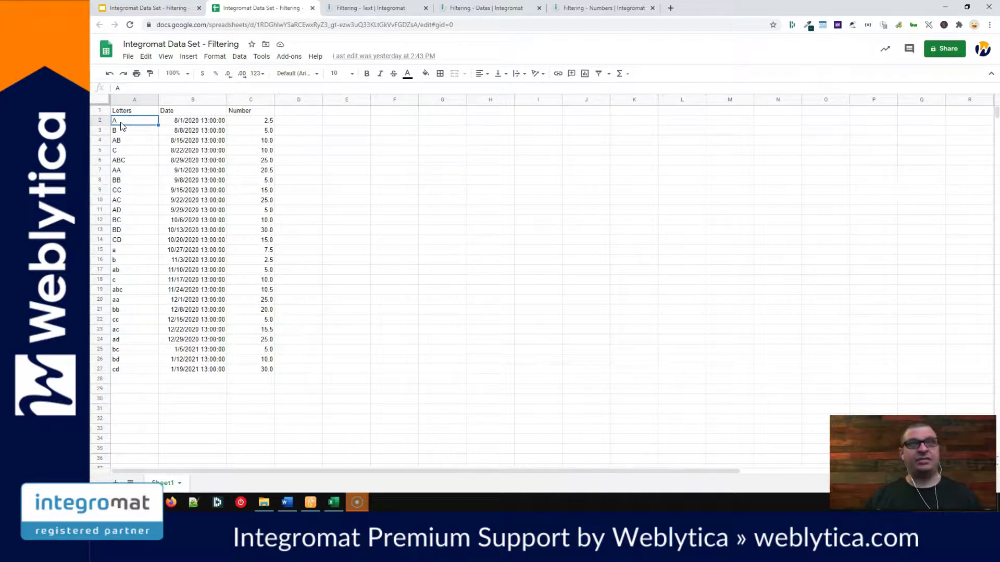
key("ctrl+Tab")
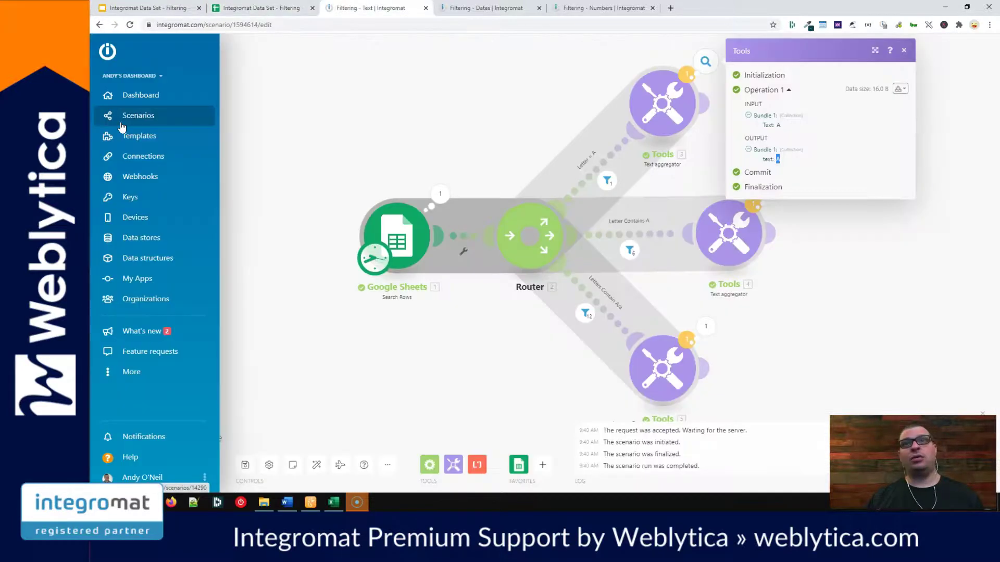
left_click(821, 220)
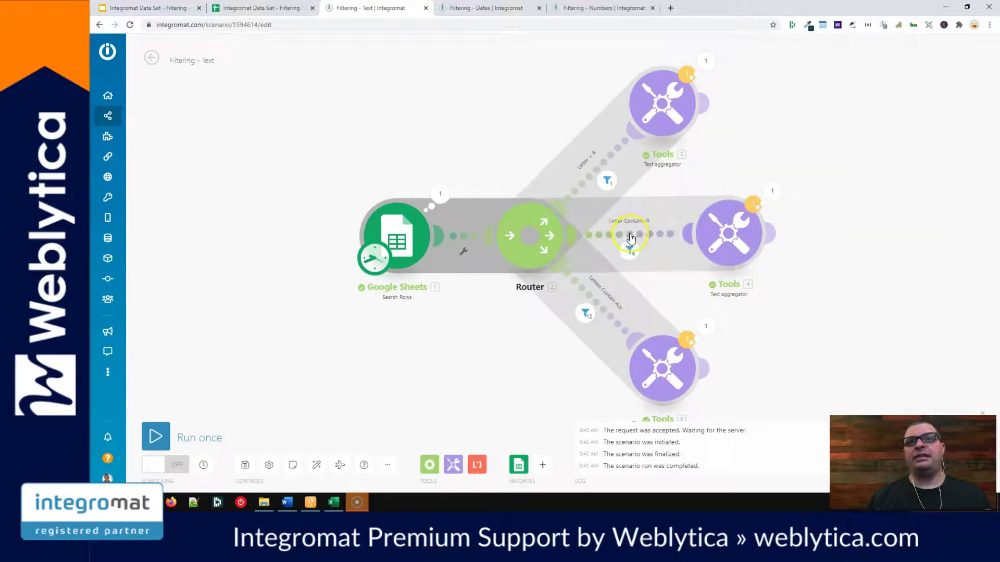
- Inspect the input bundles and output text of the aggregator on the "Letter Contains A" route
left_click(771, 192)
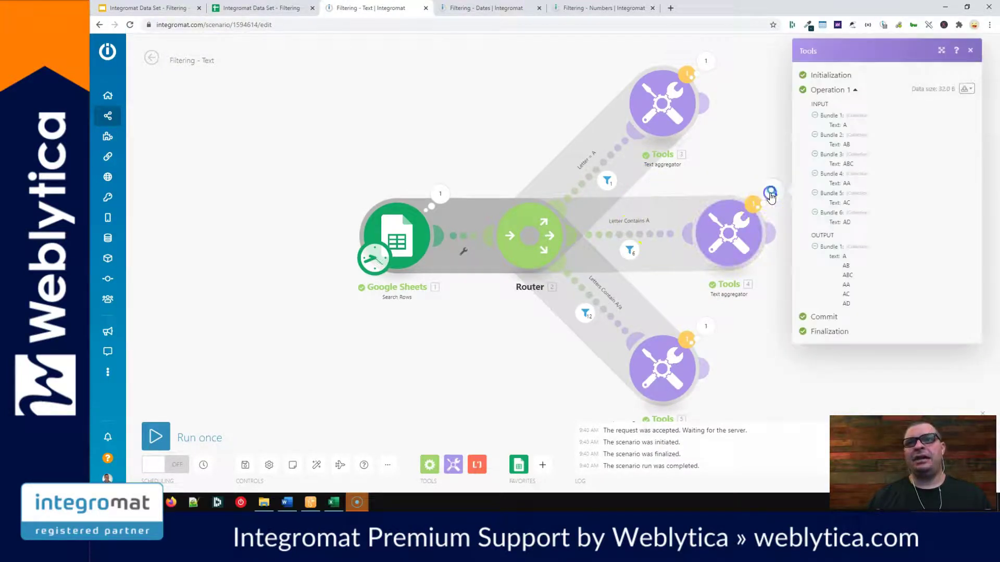
left_click(847, 258)
left_click_drag(847, 258, 857, 301)
left_click_drag(849, 264, 849, 305)
left_click(883, 290)
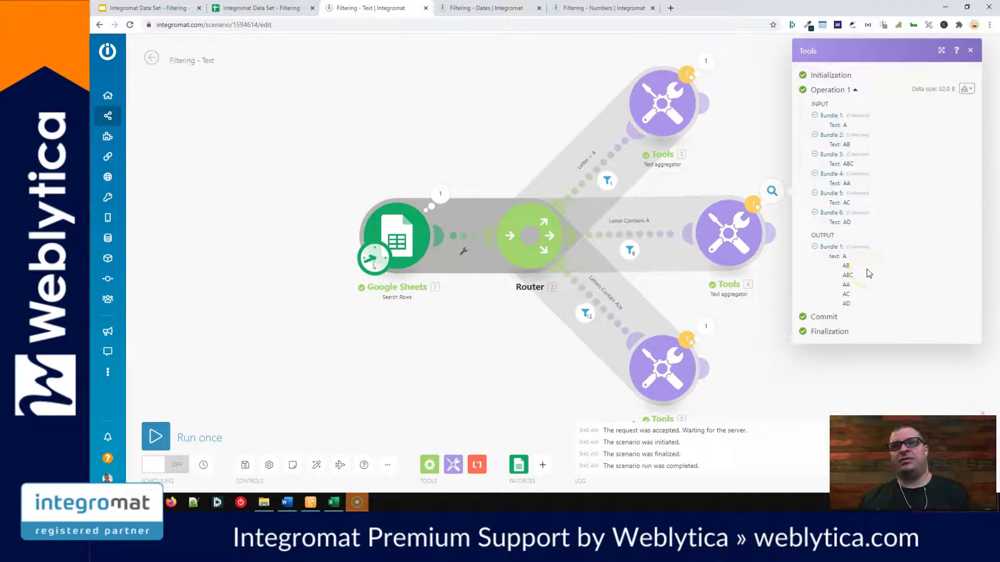
left_click(729, 334)
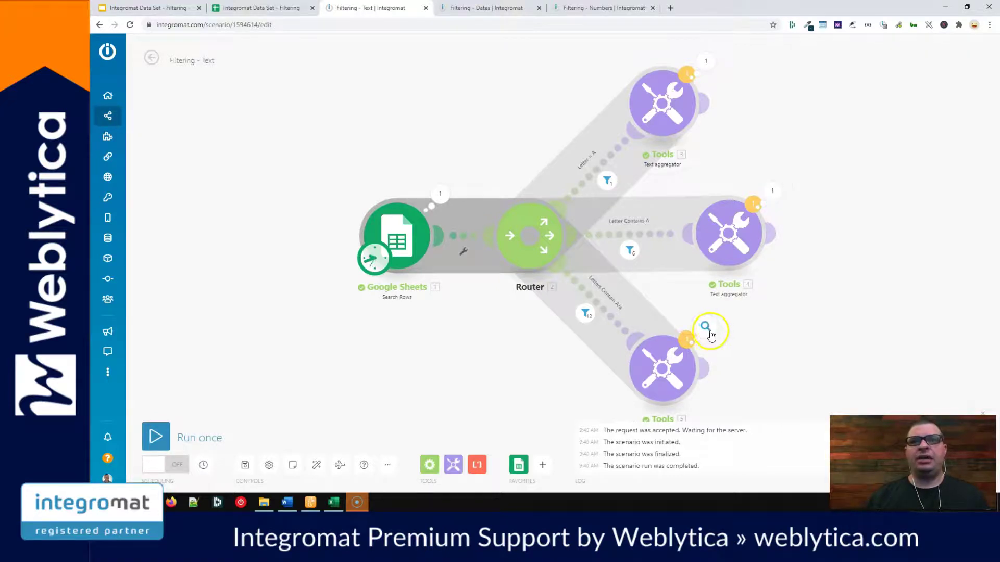
- Recheck the "Letters Contain A/a" filter's case-insensitive condition and inspect the bundles its route's aggregator received
left_click(588, 314)
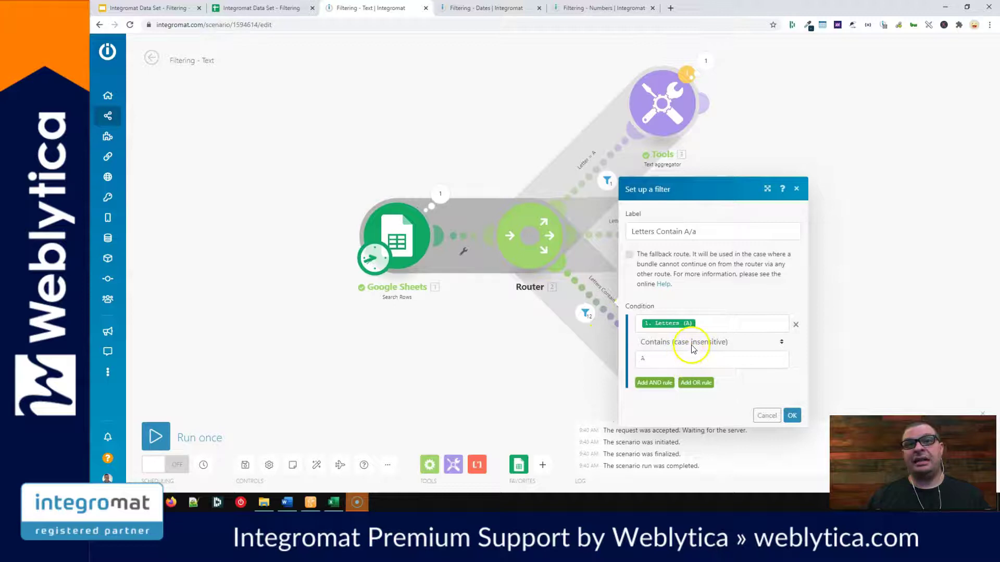
left_click(893, 225)
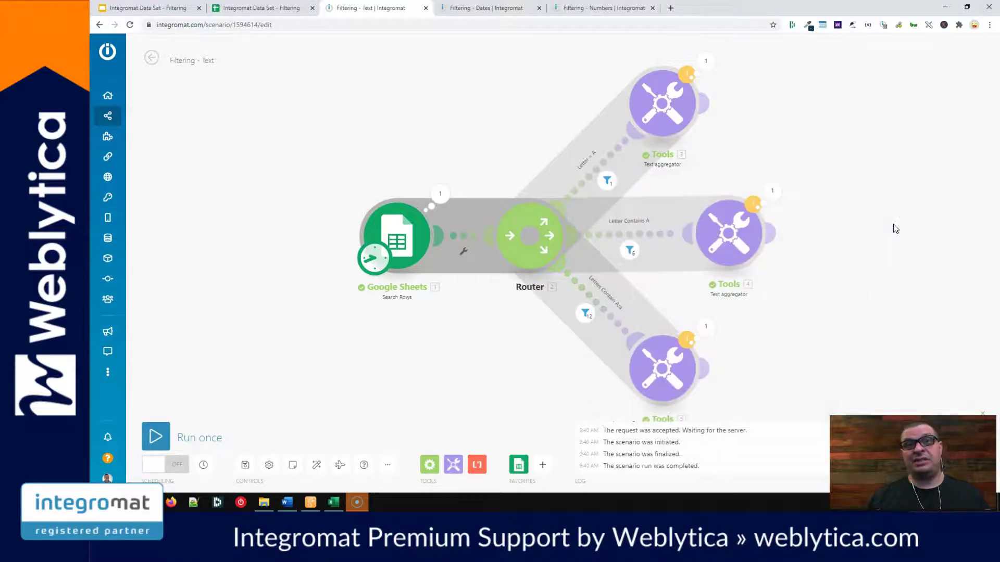
left_click(705, 326)
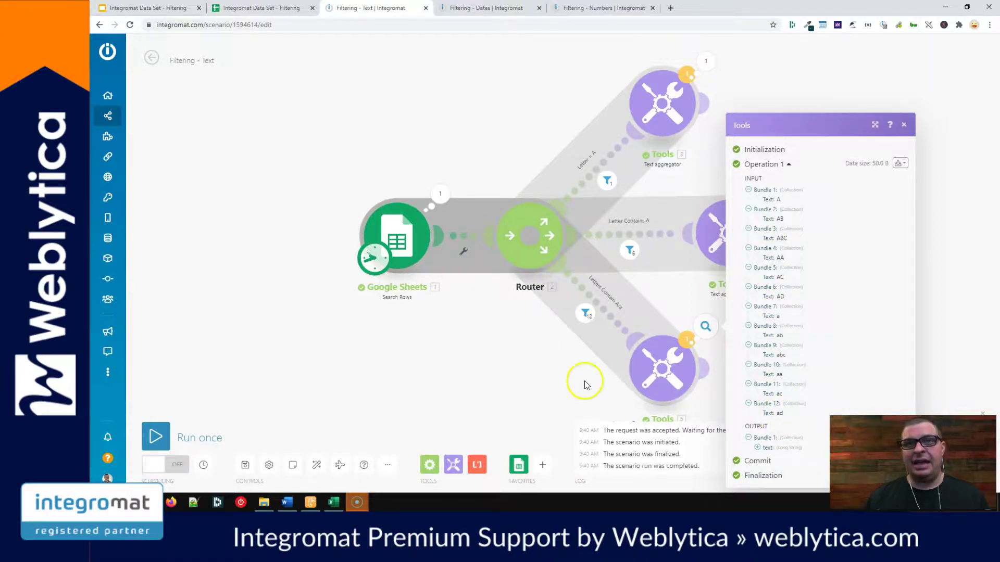
- Close the Filtering - Text scenario and examine the Date values in column B of the Google Sheets data set
left_click(261, 7)
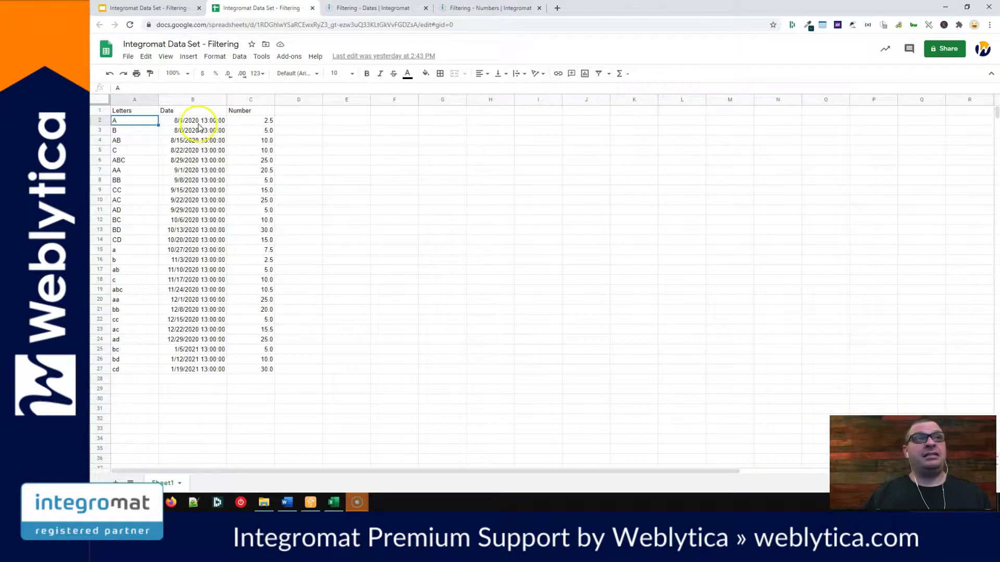
left_click(193, 100)
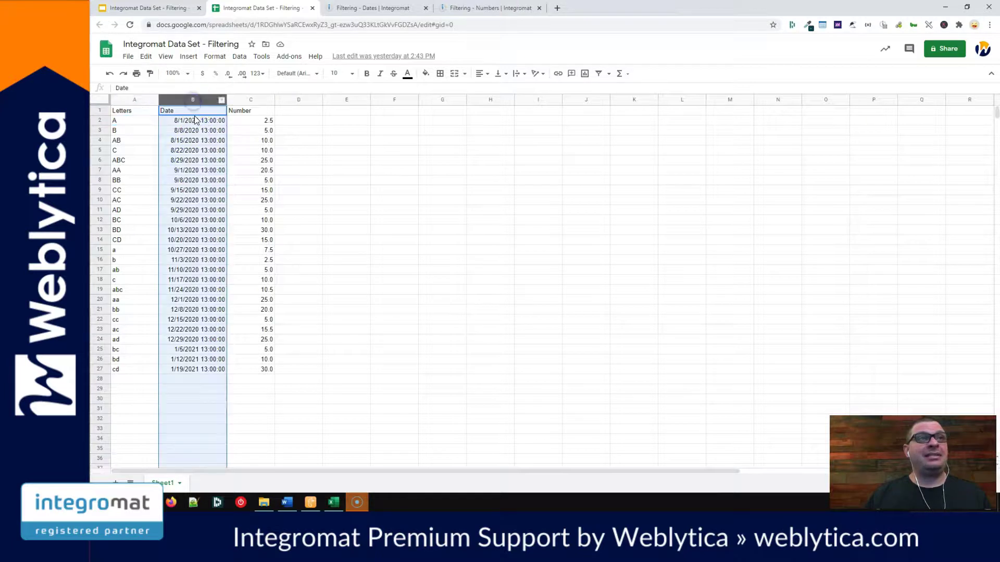
left_click(192, 119)
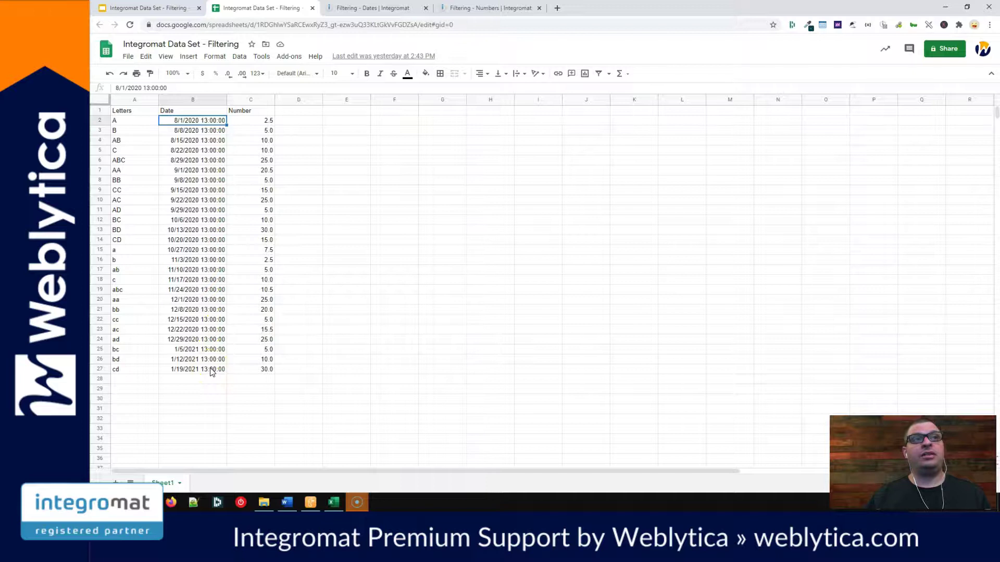
left_click(180, 174)
left_click_drag(179, 176, 181, 182)
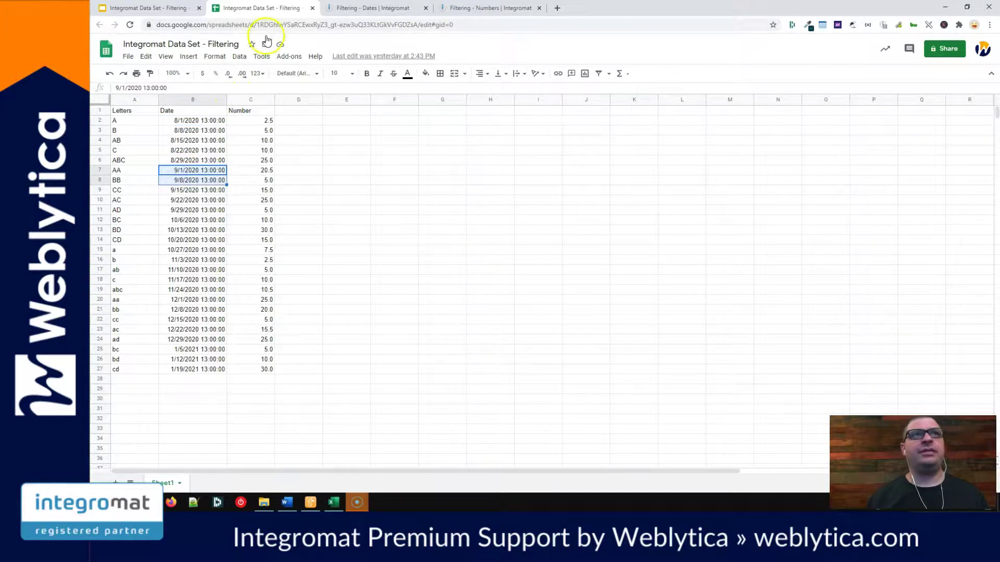
- In the Filtering - Dates scenario, review the "Date Later than Now" filter's mapped Date field and now variable, keeping its condition
left_click(373, 8)
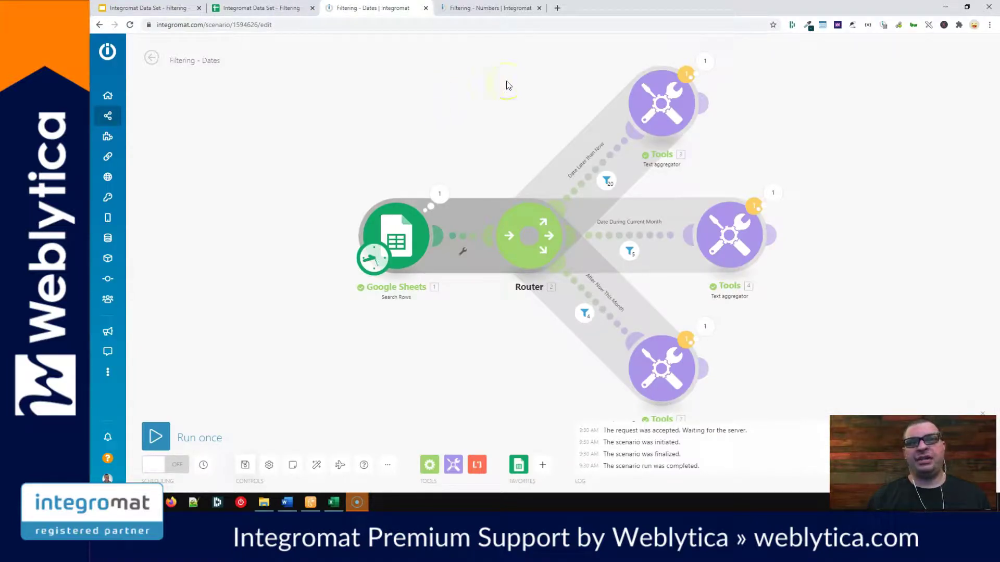
left_click(598, 174)
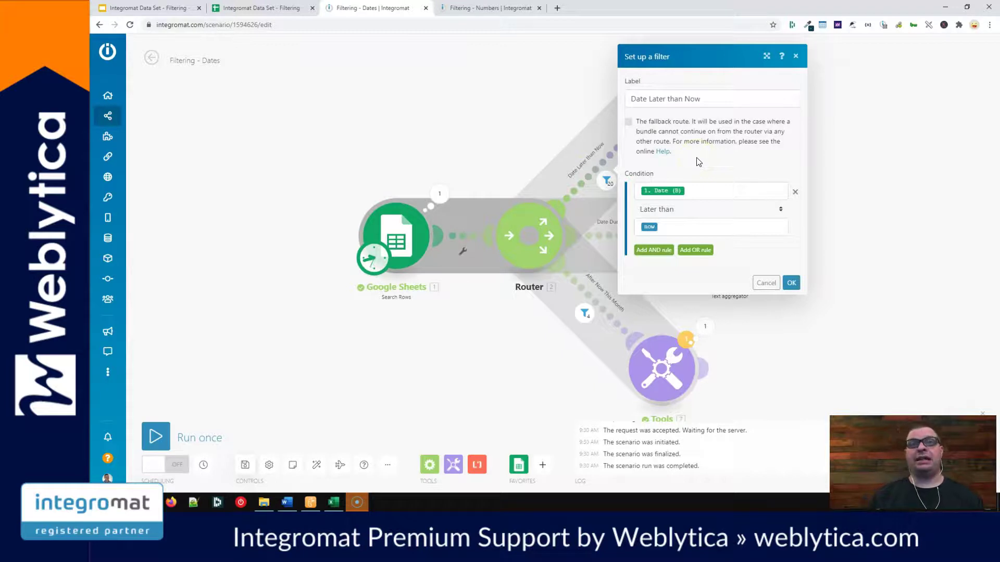
left_click(698, 192)
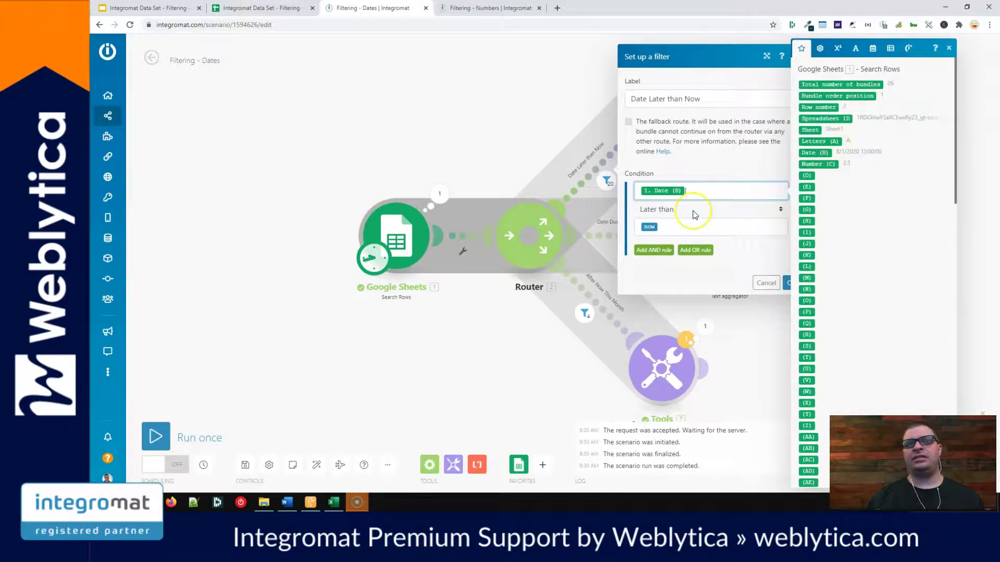
left_click(688, 225)
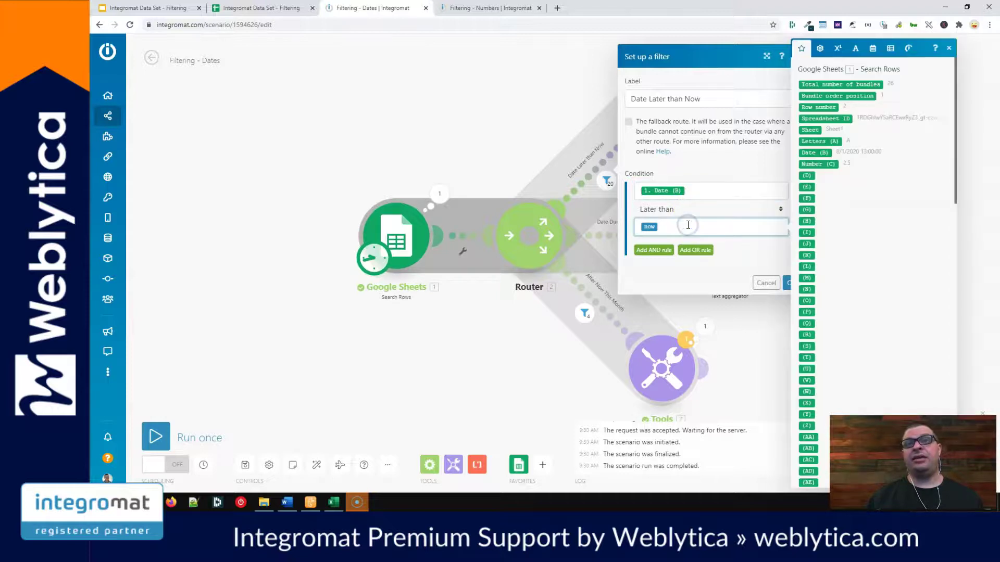
left_click(873, 49)
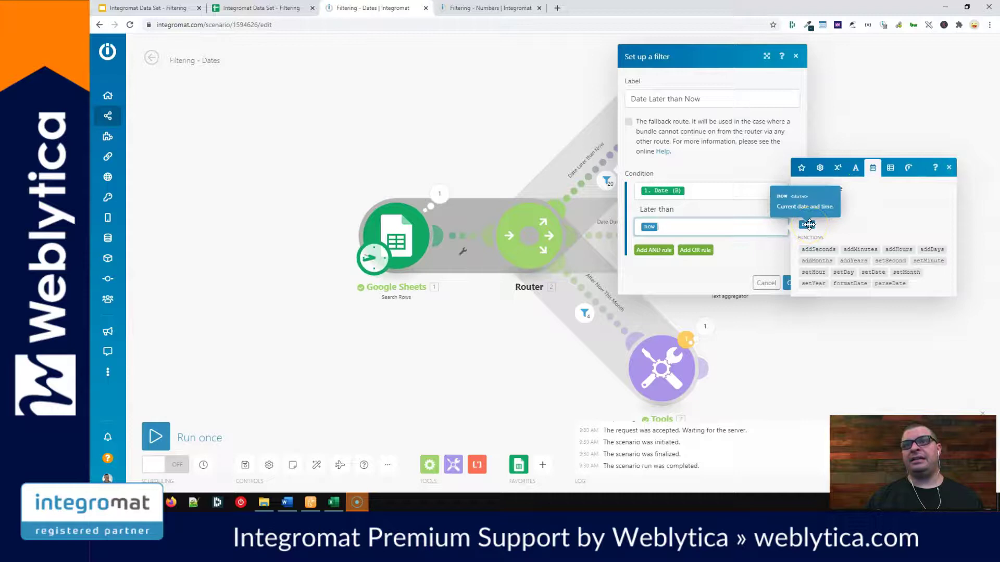
left_click(729, 164)
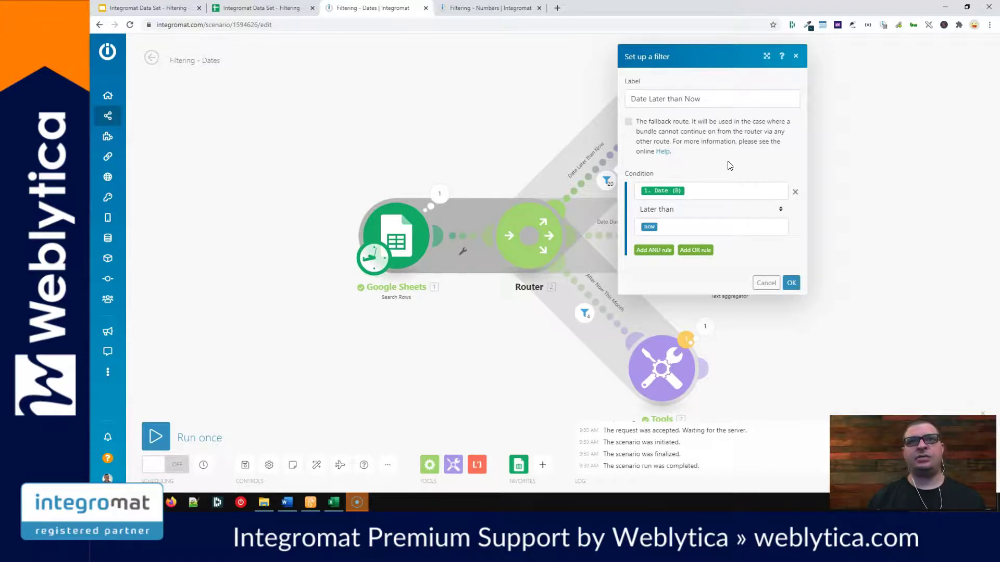
left_click(790, 282)
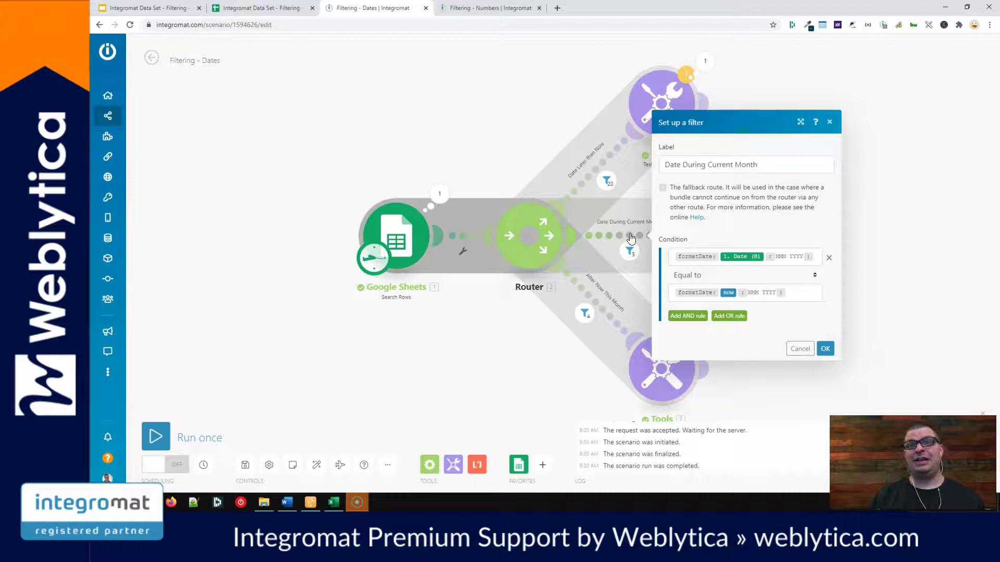
- Examine the formatDate function and month-year format applied to Date (B) in the "Date During Current Month" filter
left_click(784, 256)
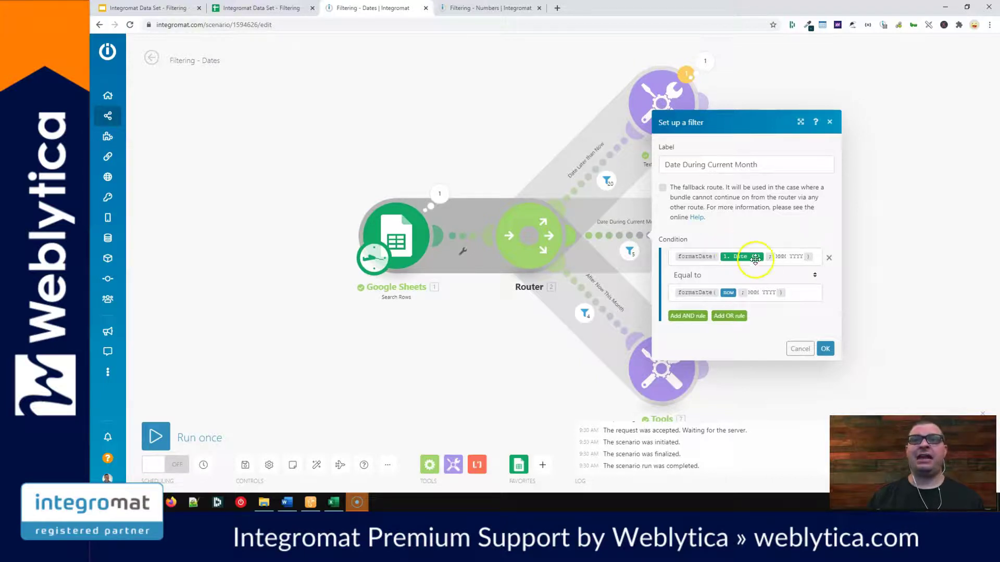
left_click(787, 254)
left_click(695, 255)
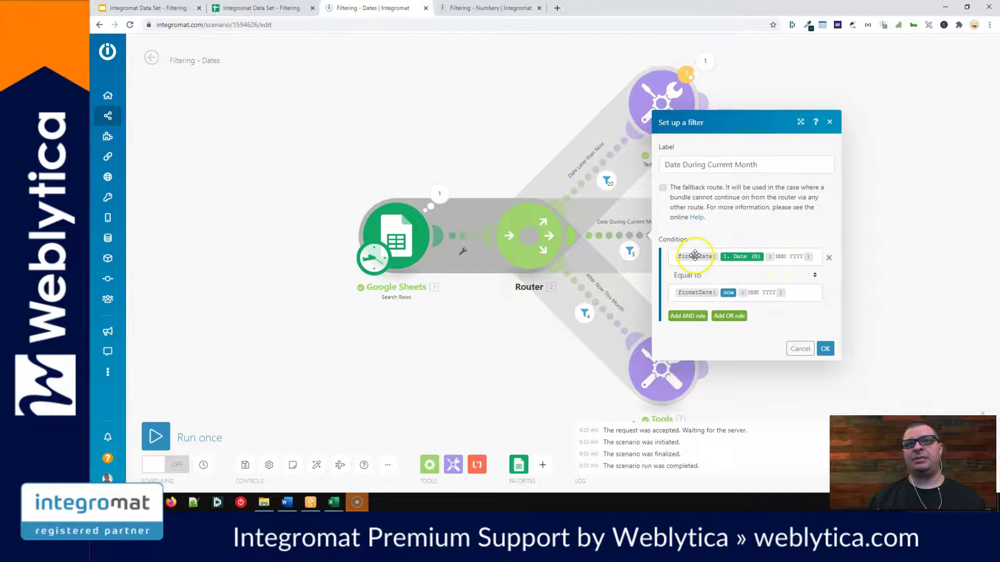
left_click(777, 259)
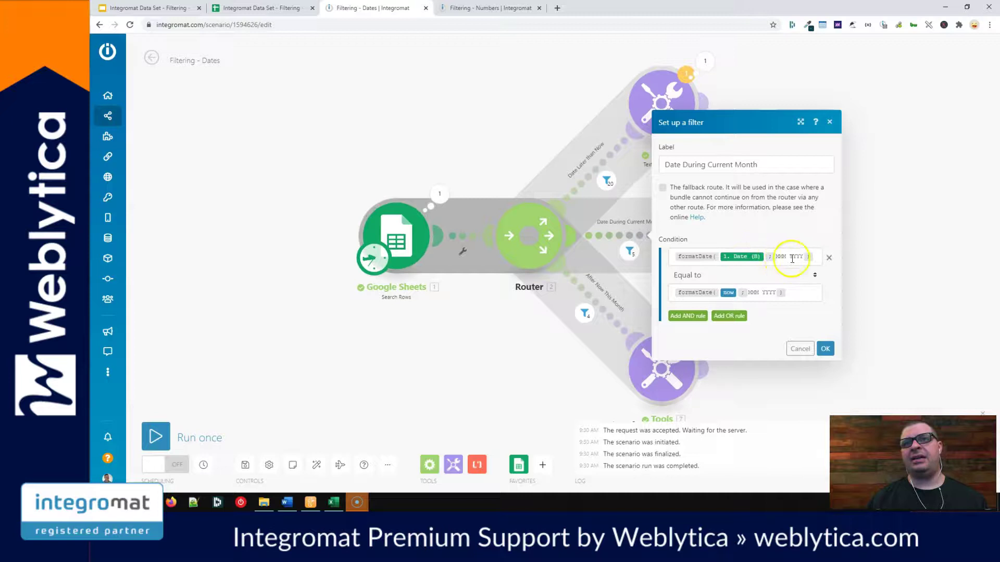
double_click(795, 256)
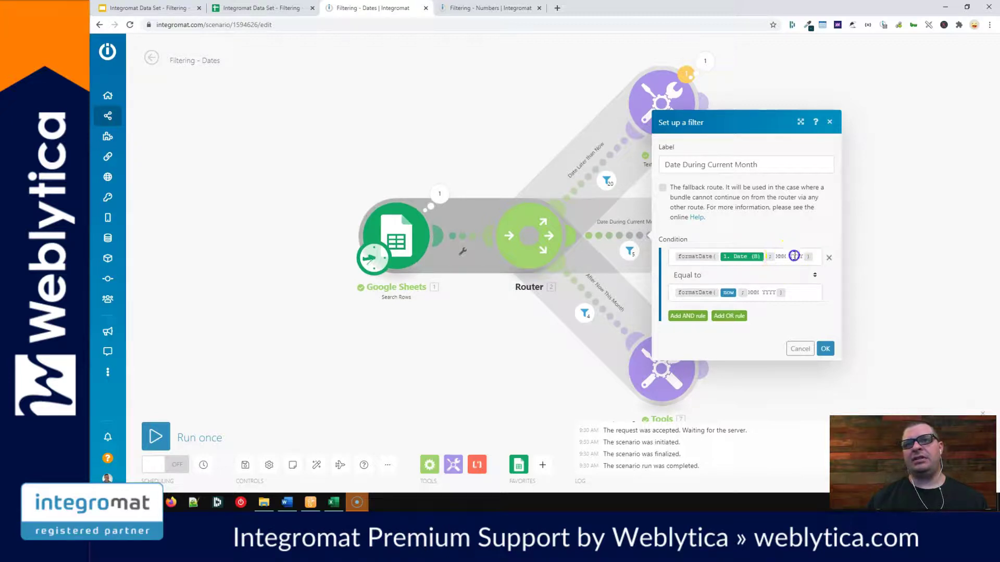
left_click(785, 238)
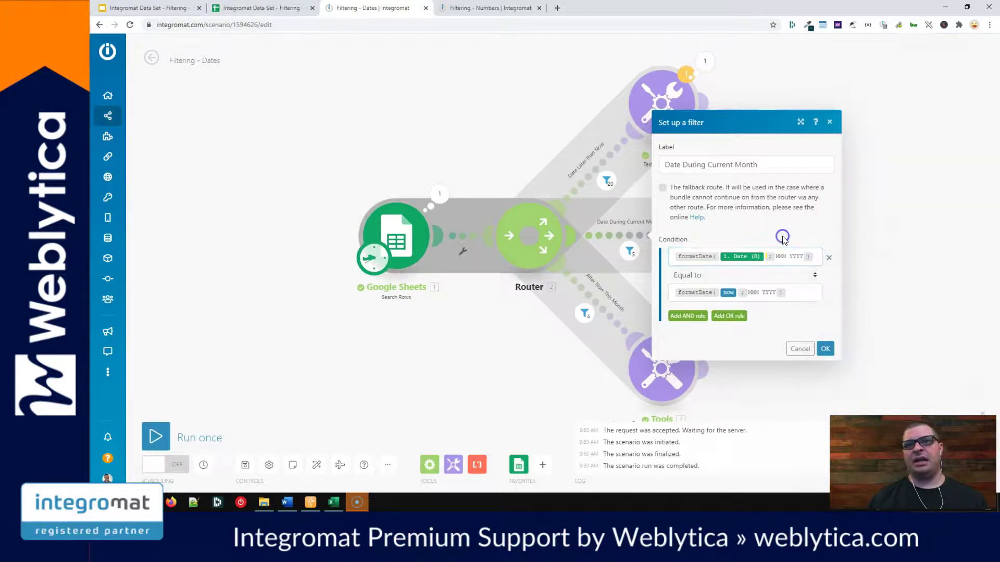
- Review the "Date During Current Month" filter's operators, keeping the text operator Equal to, and examine the formatDate expression around now
left_click(698, 276)
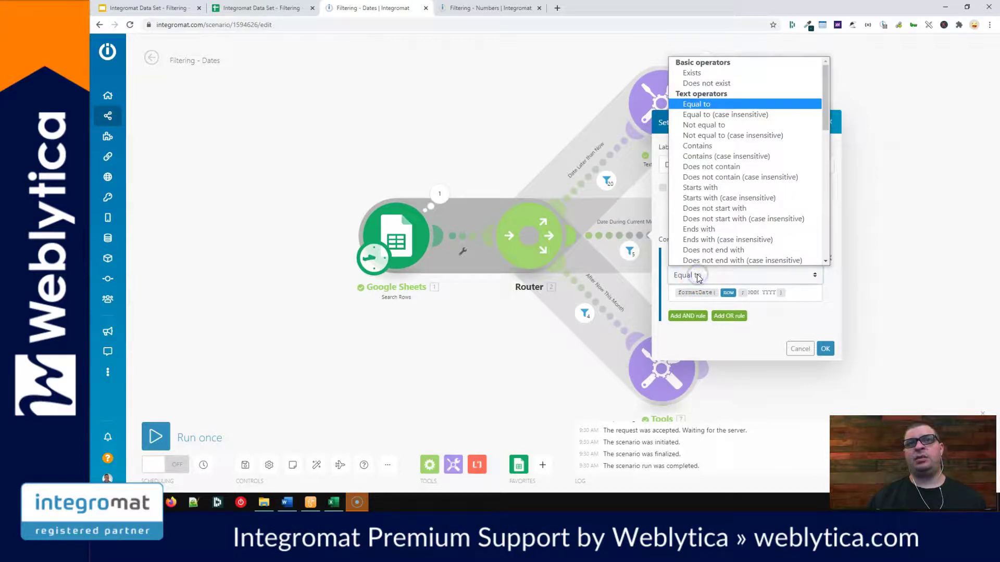
left_click(716, 108)
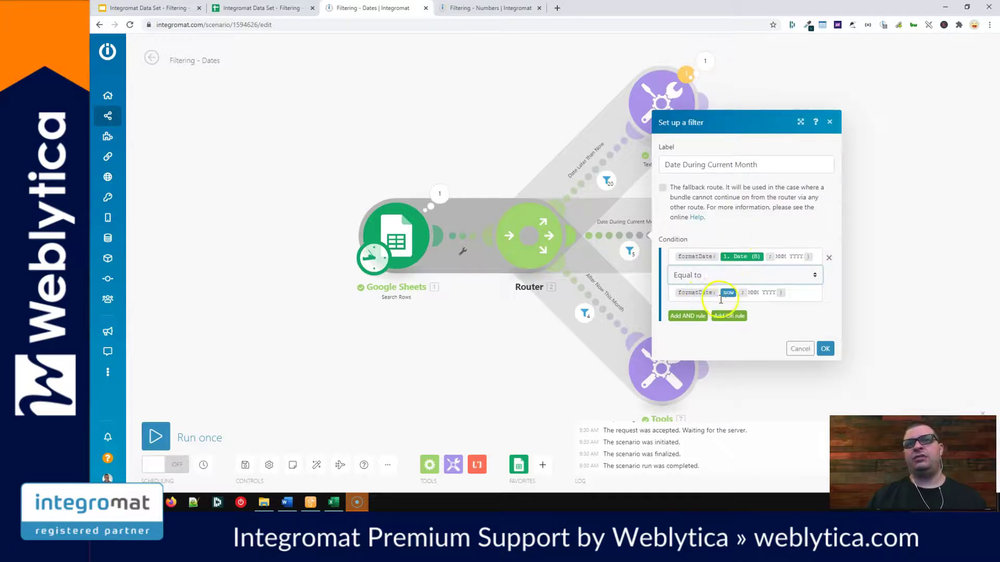
double_click(755, 293)
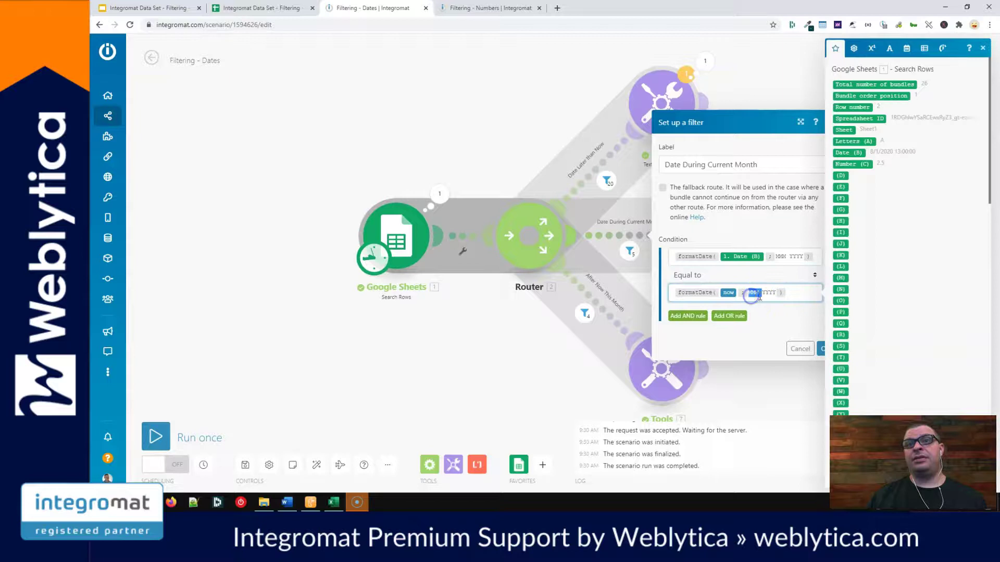
left_click(768, 232)
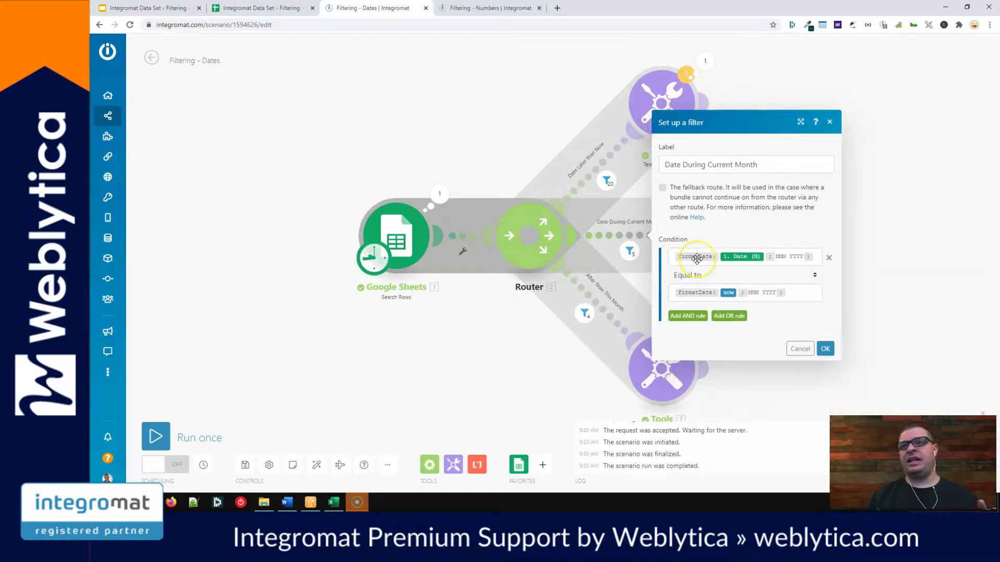
mouse_move(697, 259)
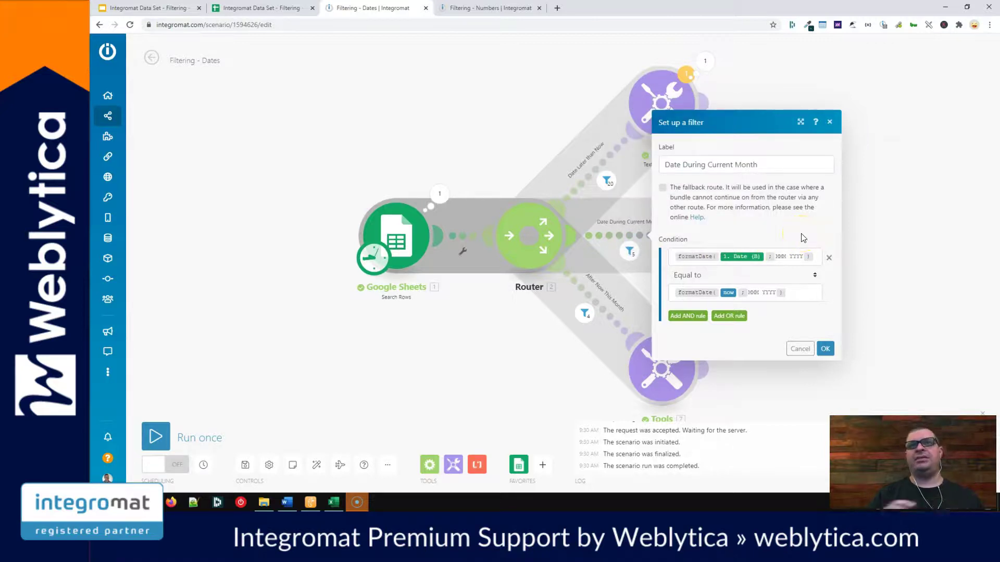
- Compare the August, September and October 2020 dates in column B of the spreadsheet with the current-month filter
left_click(258, 8)
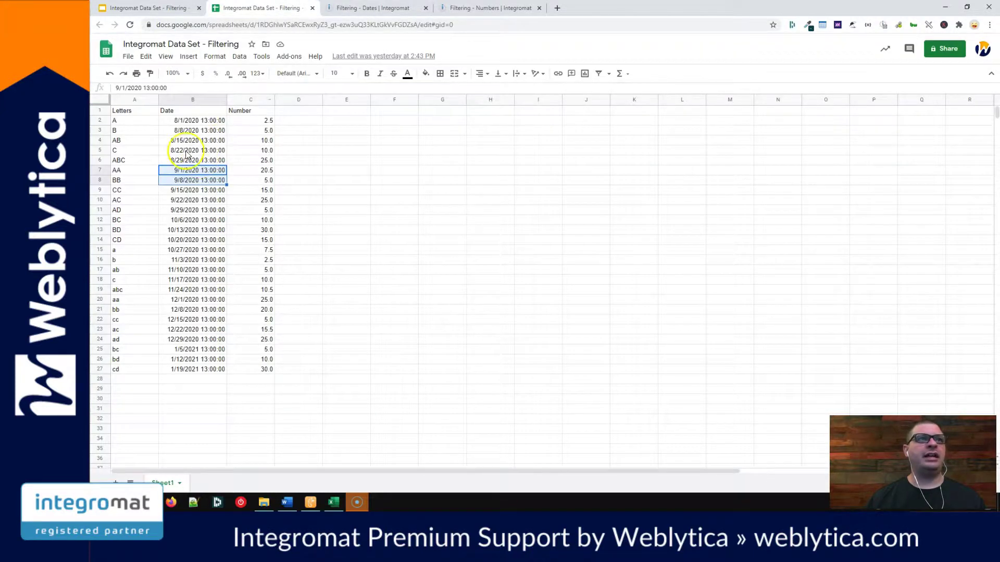
left_click(181, 137)
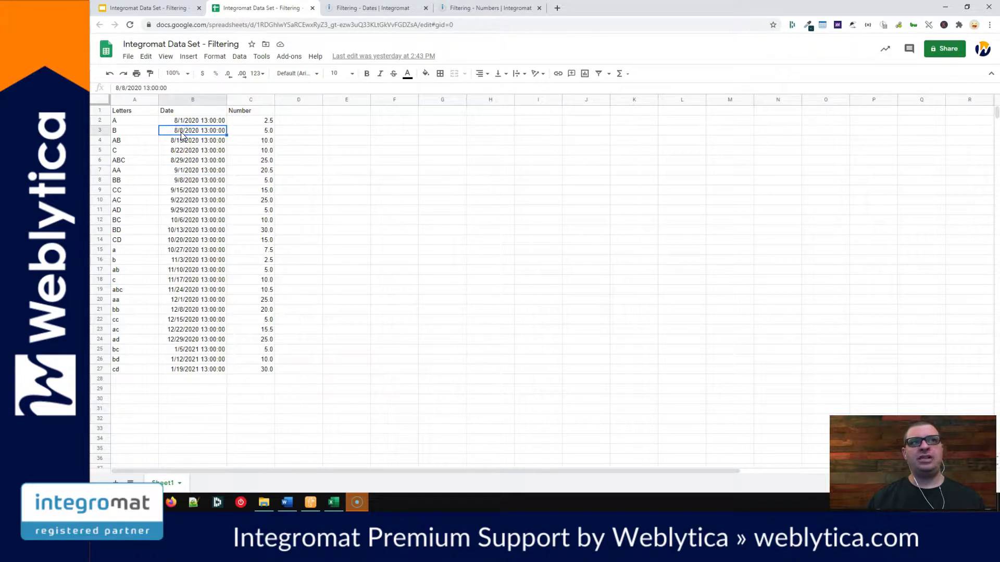
left_click(185, 170)
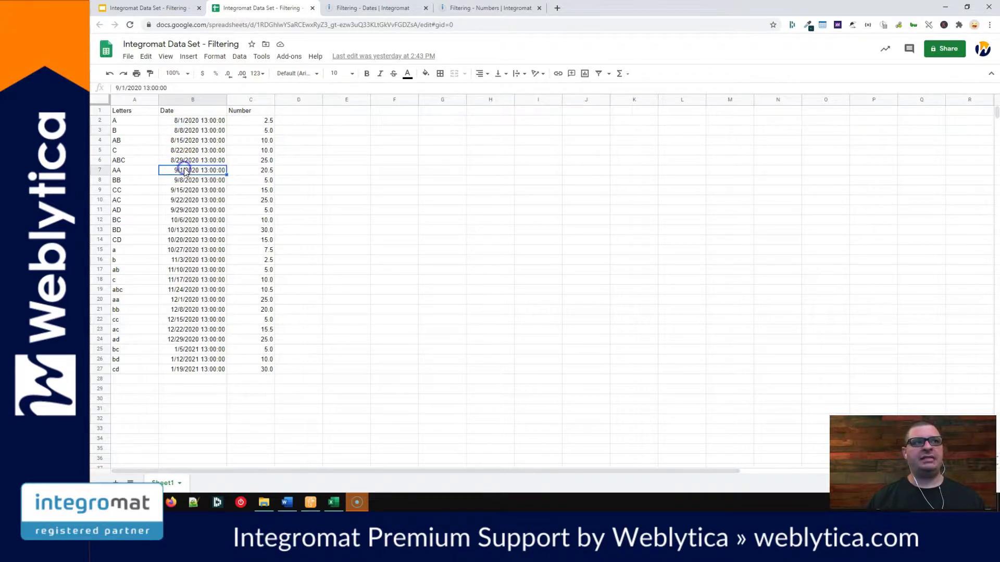
left_click(183, 231)
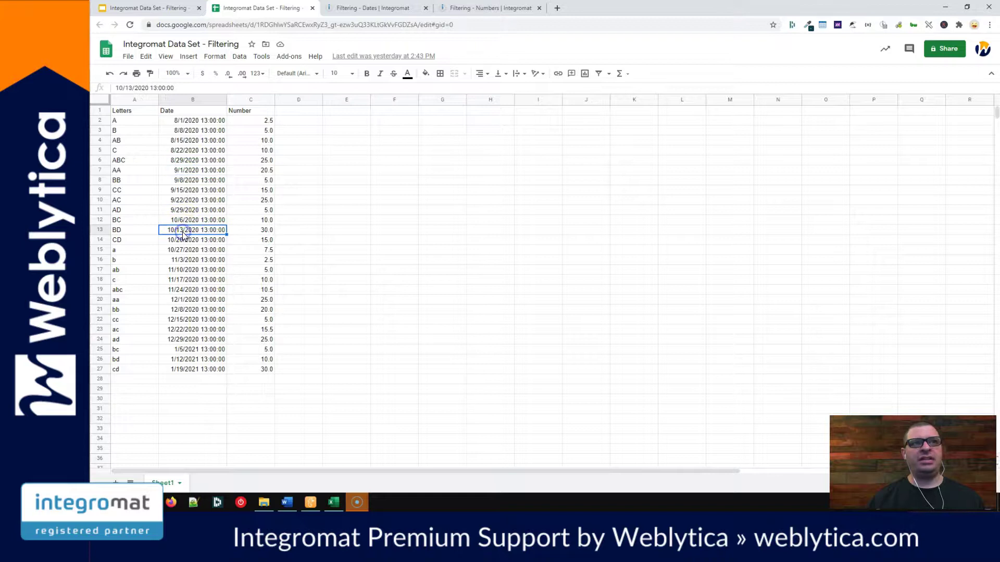
- Check the November 2020 dates in column B, and review the "After Now This Month" filter in the Filtering - Dates scenario, keeping both conditions
left_click(181, 271)
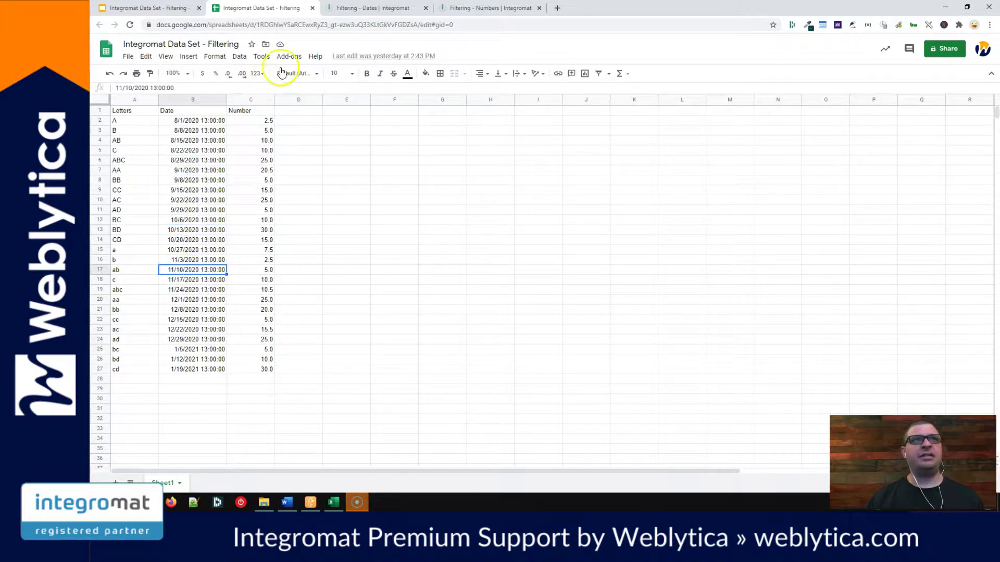
left_click(350, 9)
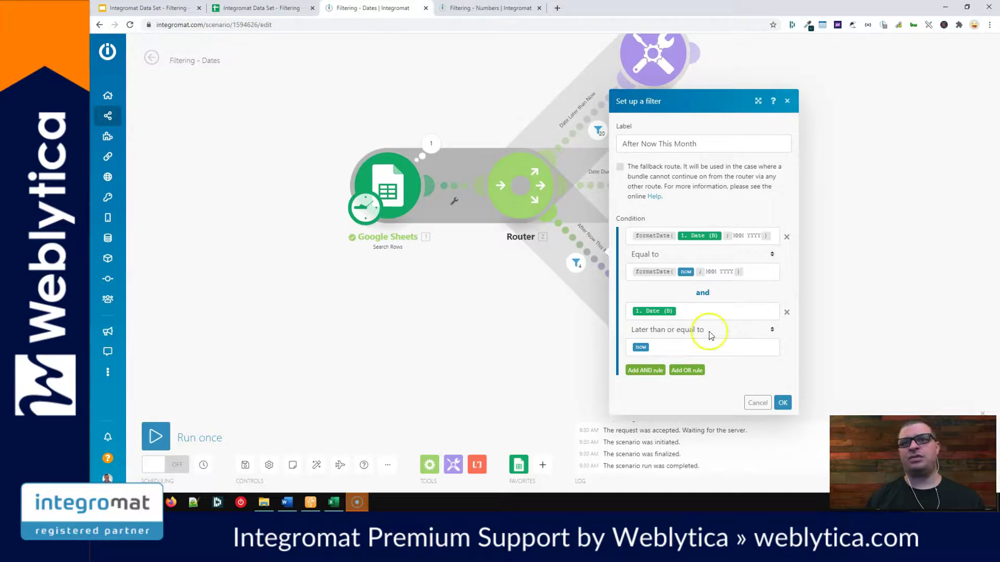
left_click(782, 403)
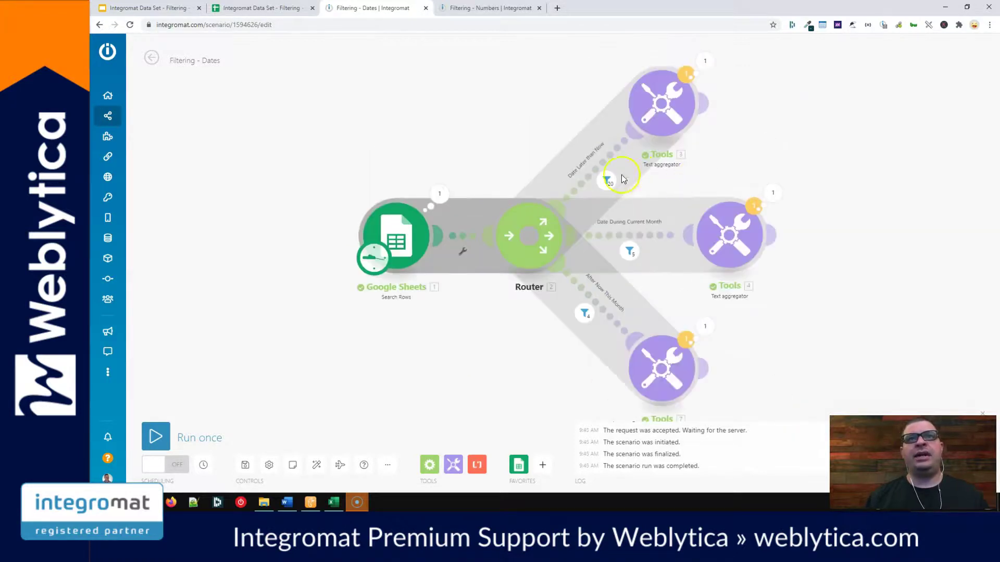
- Inspect the input bundles and output of the text aggregator on the "Date Later than Now" route
left_click(704, 62)
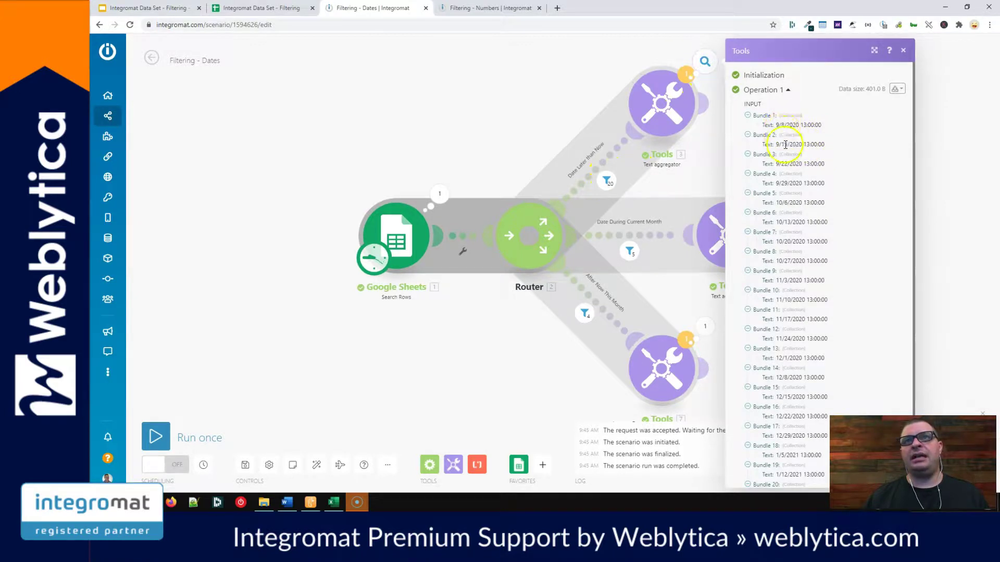
double_click(809, 125)
left_click(804, 125)
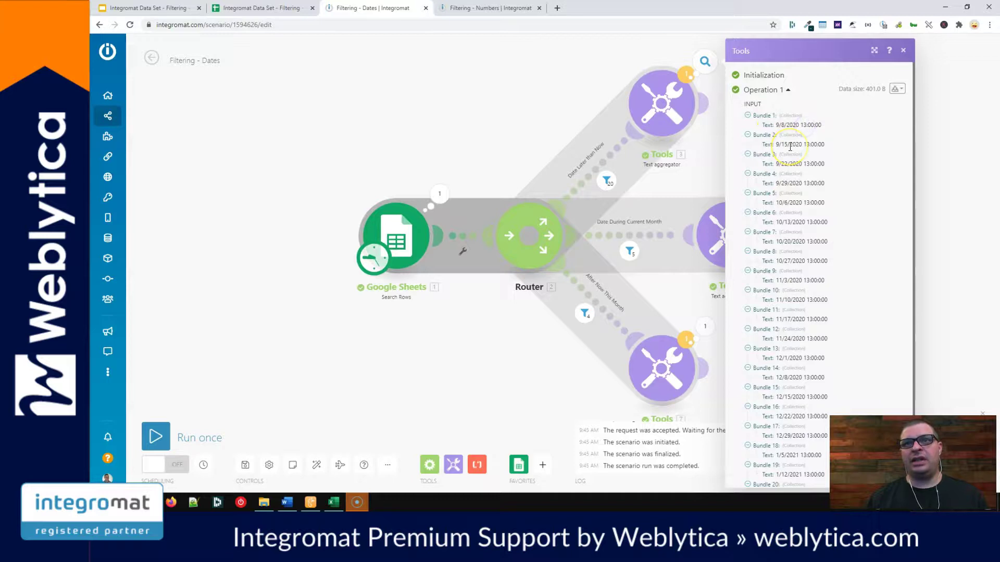
scroll(844, 162, "down", 3)
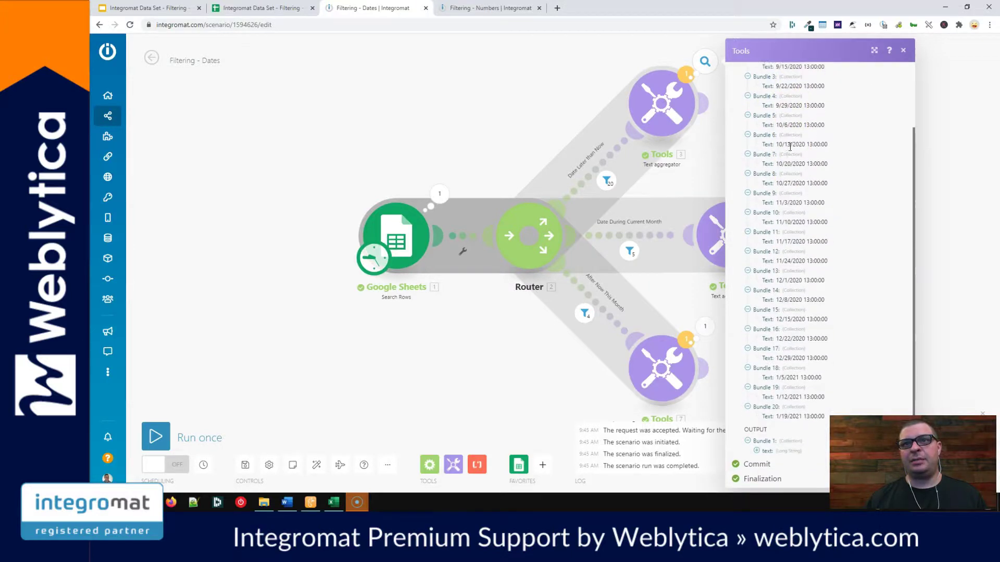
left_click(955, 167)
- Compare the aggregated output dates of the "Date During Current Month" route with those of the "After Now This Month" route
left_click(790, 216)
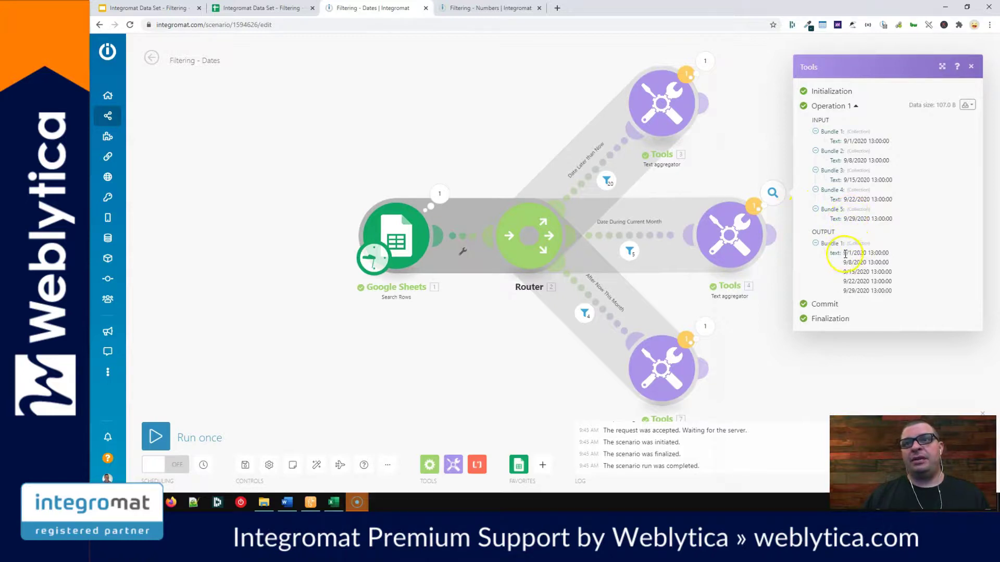
left_click_drag(844, 256, 913, 284)
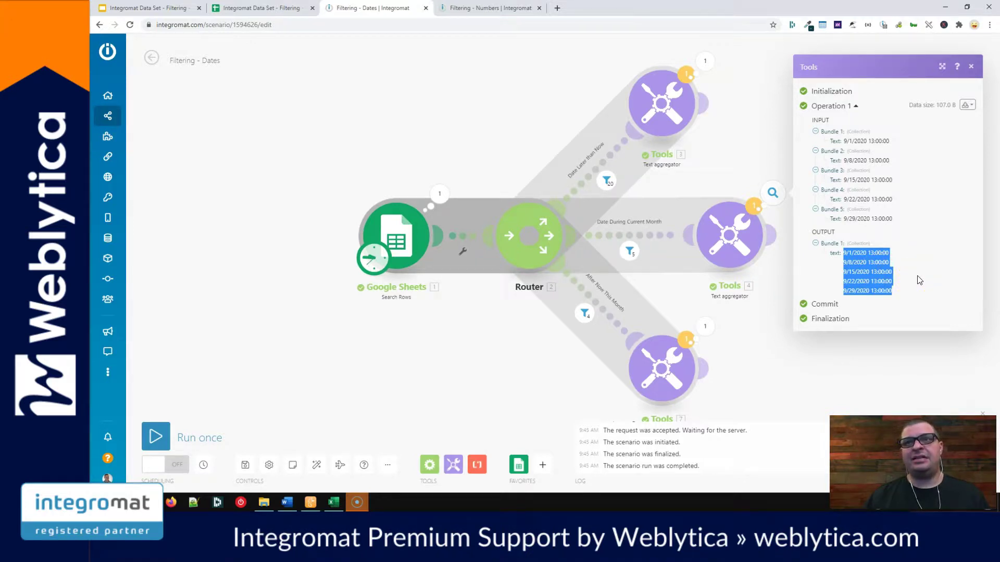
left_click(920, 281)
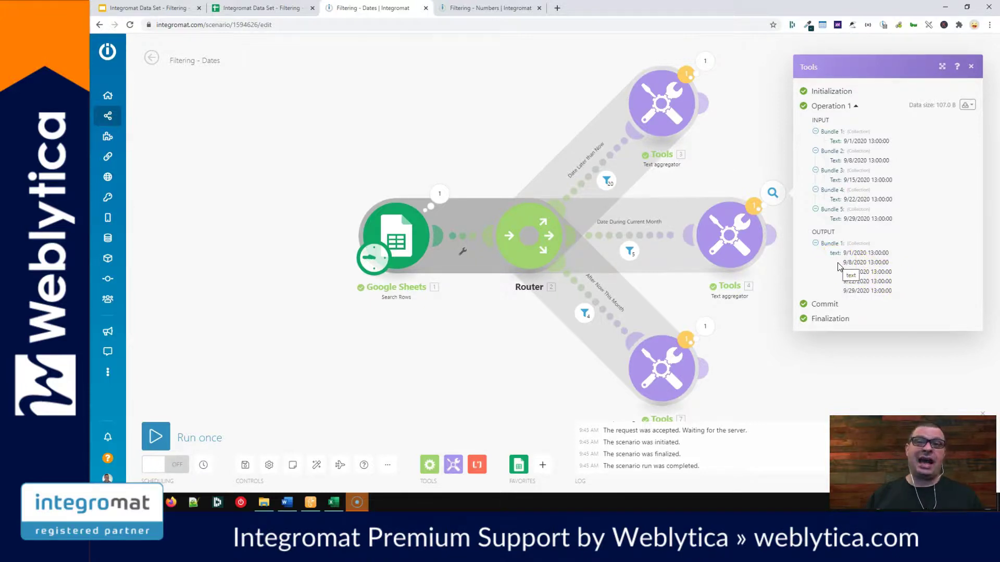
left_click_drag(842, 261, 892, 288)
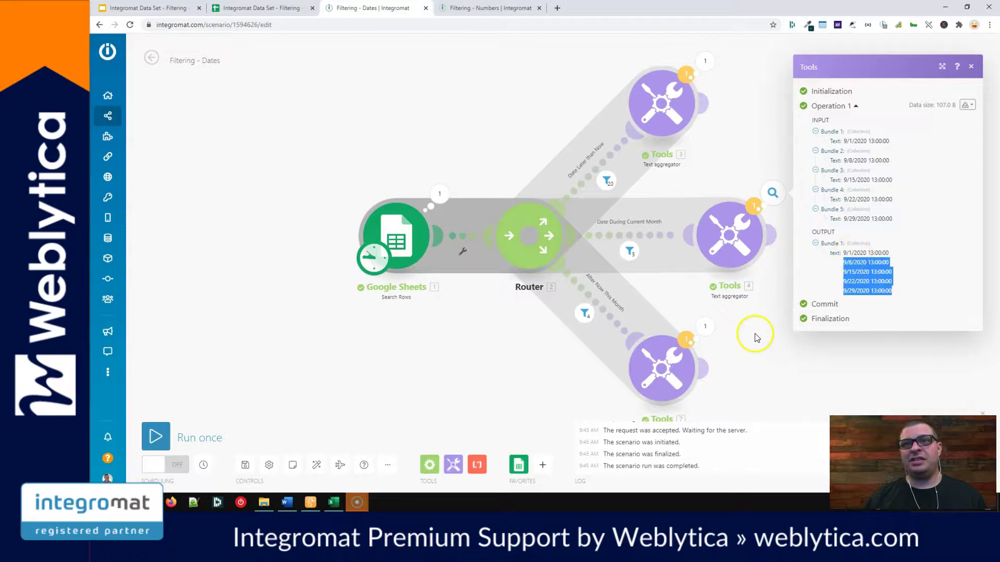
left_click(705, 326)
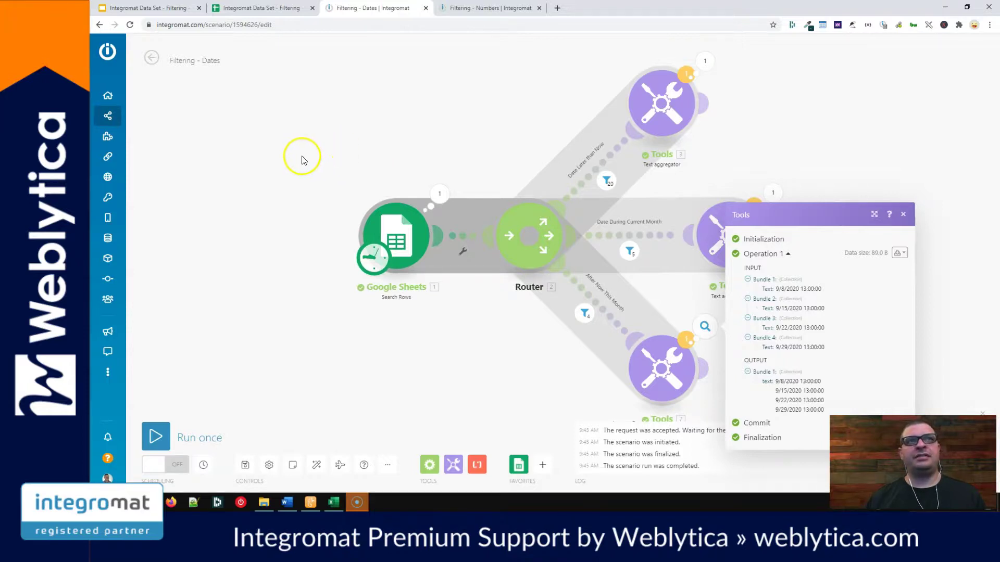
- Examine the whole and decimal values in the Number column (C) of the Google Sheets data set
key("ctrl+shift+Tab")
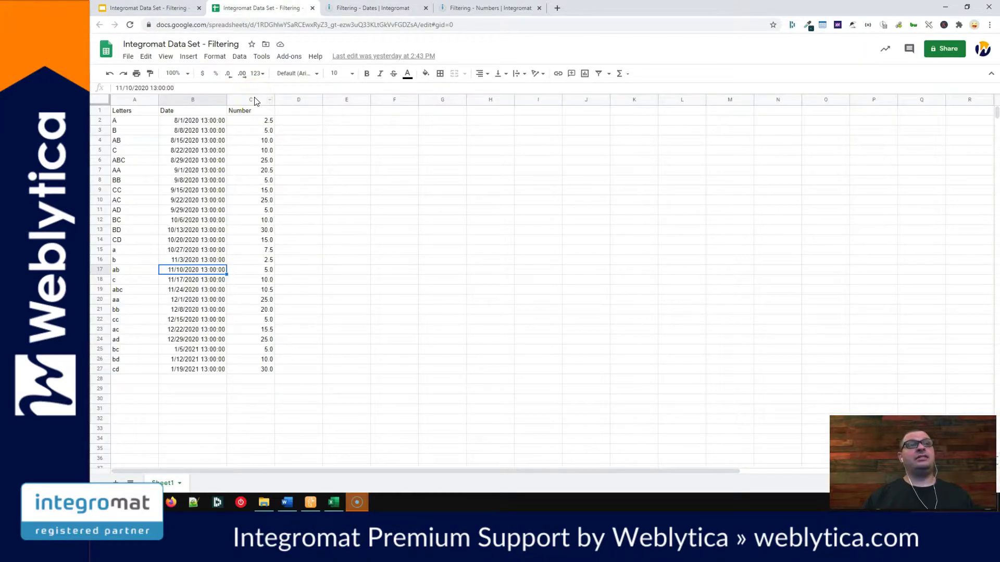
left_click(251, 100)
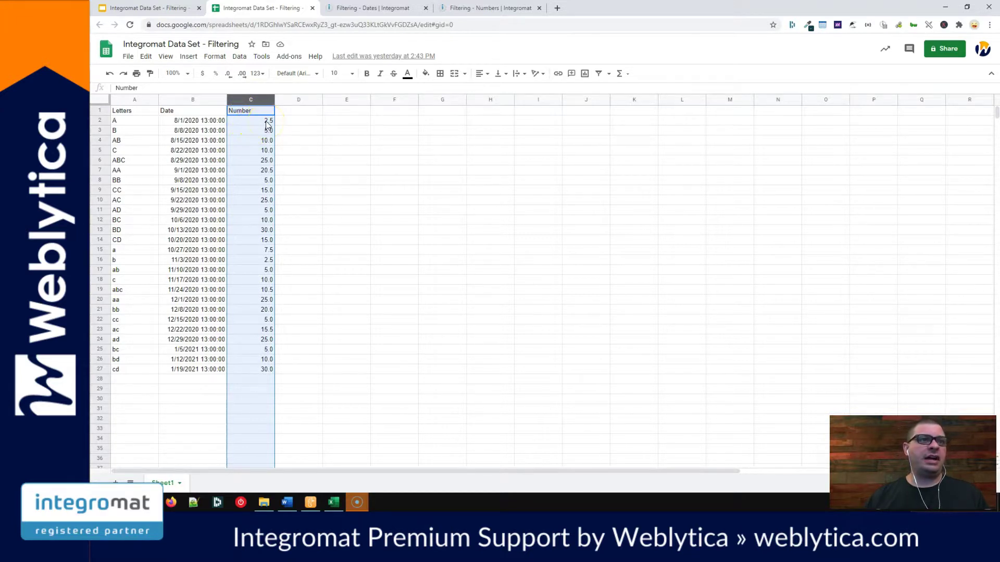
left_click(262, 172)
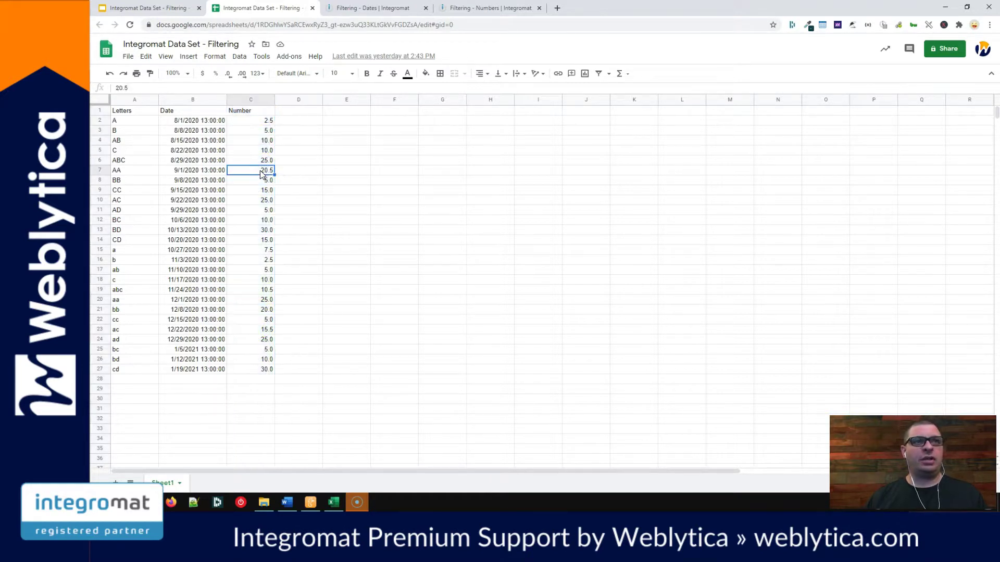
left_click(260, 180)
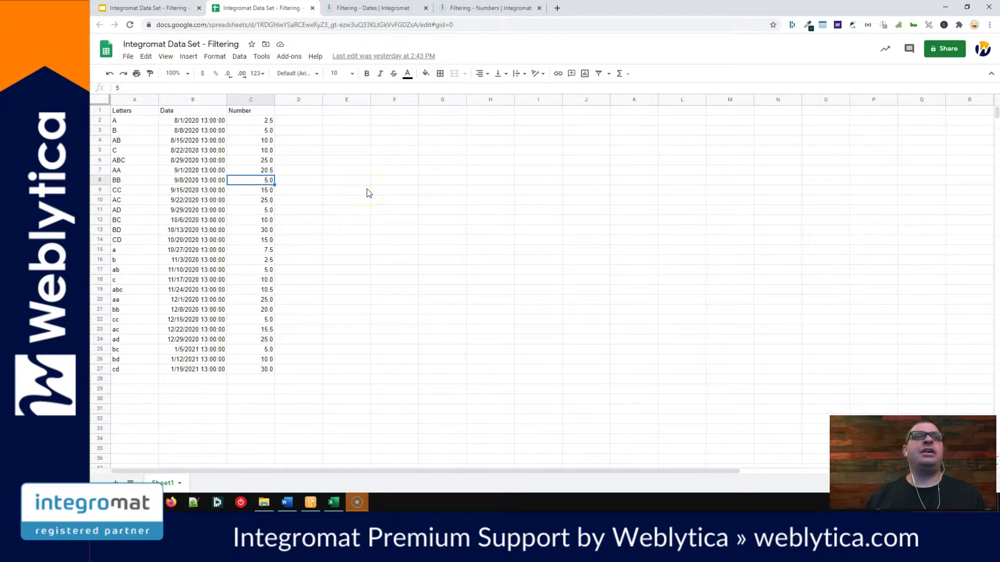
- In the Filtering - Numbers scenario, review the "Numbers 20 to 30" filter's mapped Number field and its two AND conditions, leaving them unchanged
key("ctrl+4")
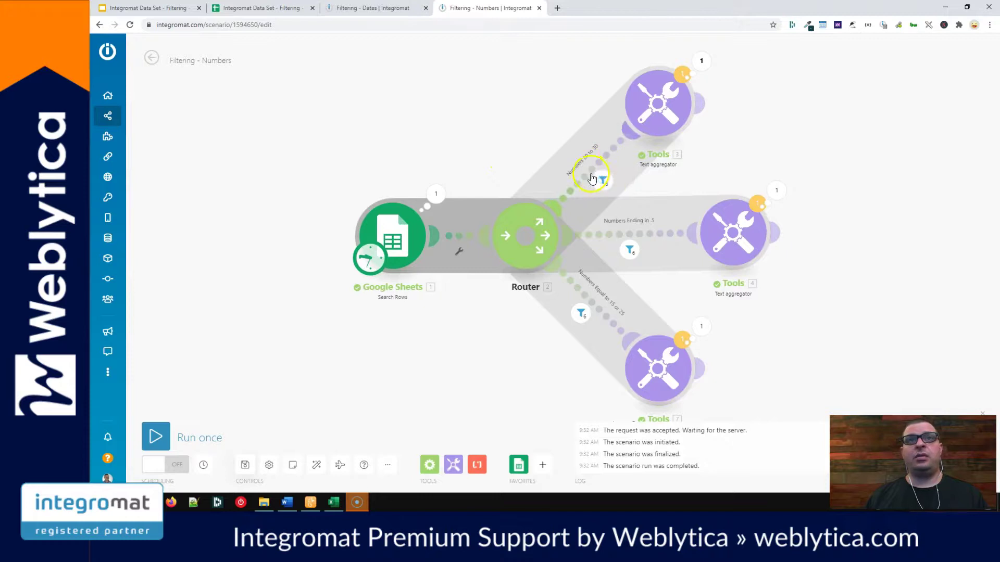
left_click(594, 179)
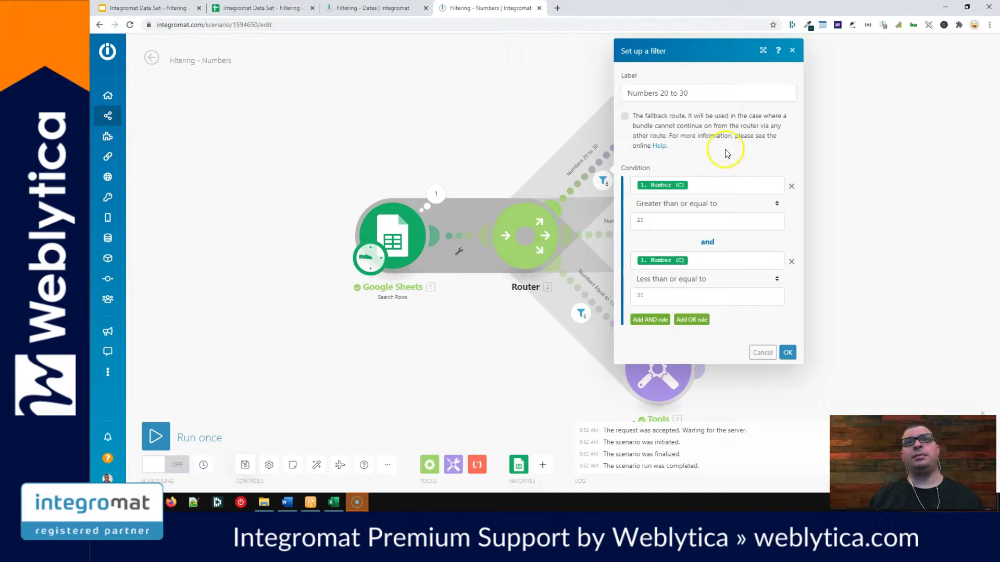
left_click(711, 187)
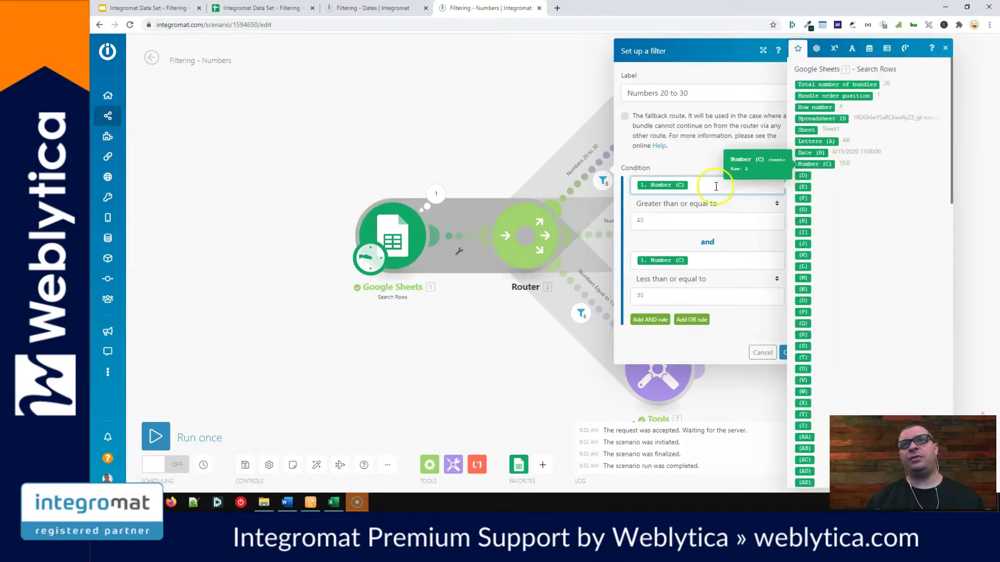
left_click(696, 161)
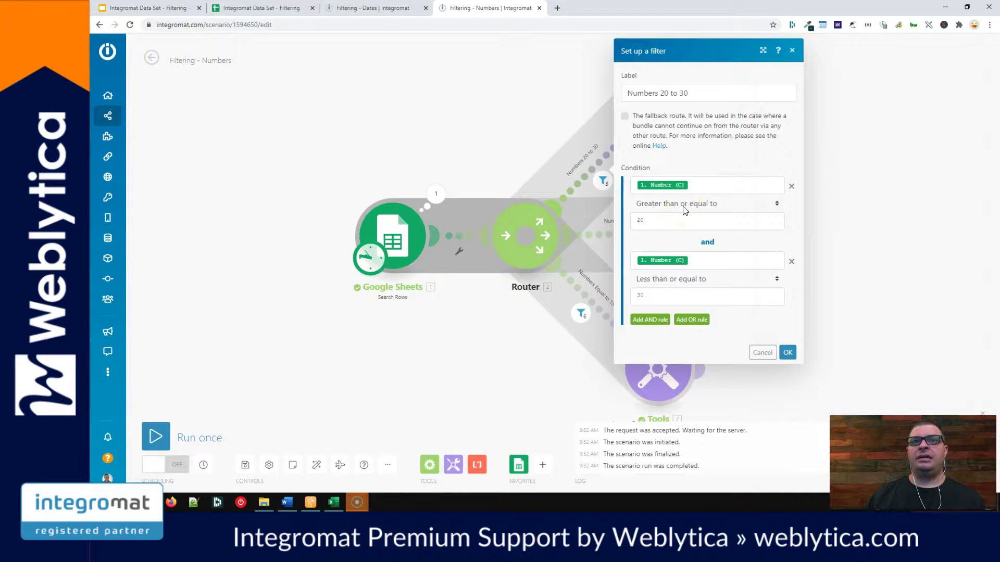
left_click(679, 241)
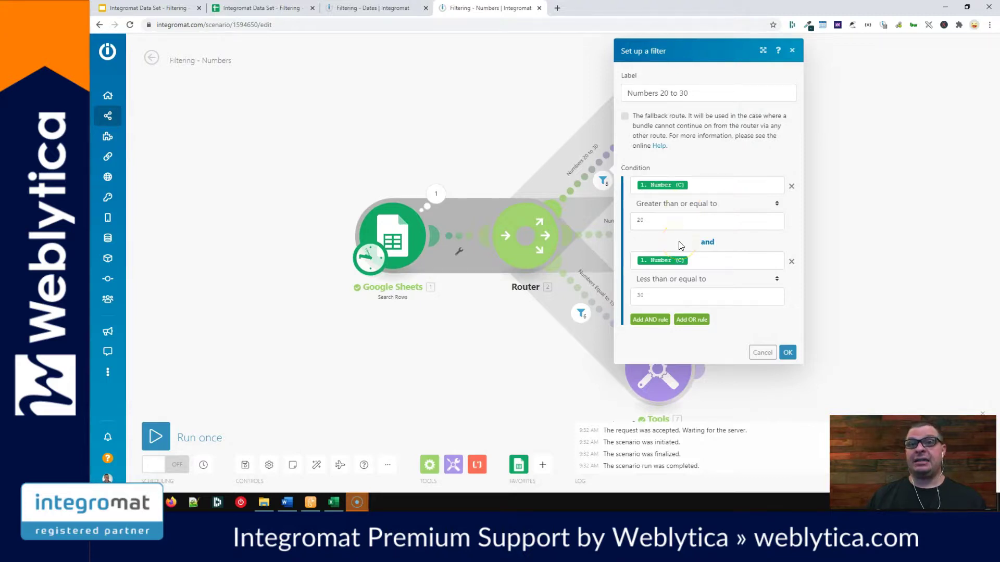
left_click(670, 293)
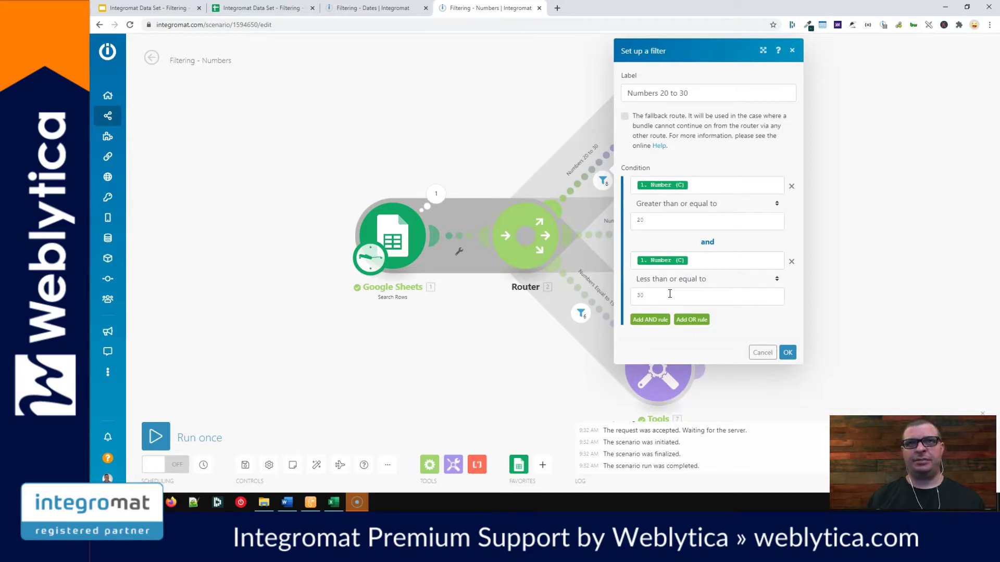
key("Escape")
- Review the "Numbers Ending in .5" filter's available operators and value, keeping the text operator Ends with and .5
left_click(631, 239)
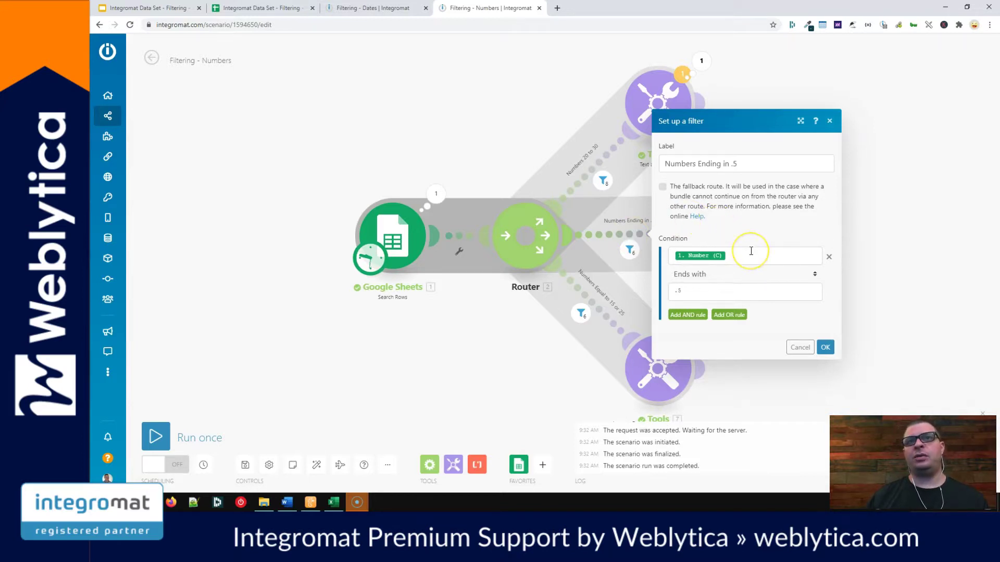
left_click(759, 274)
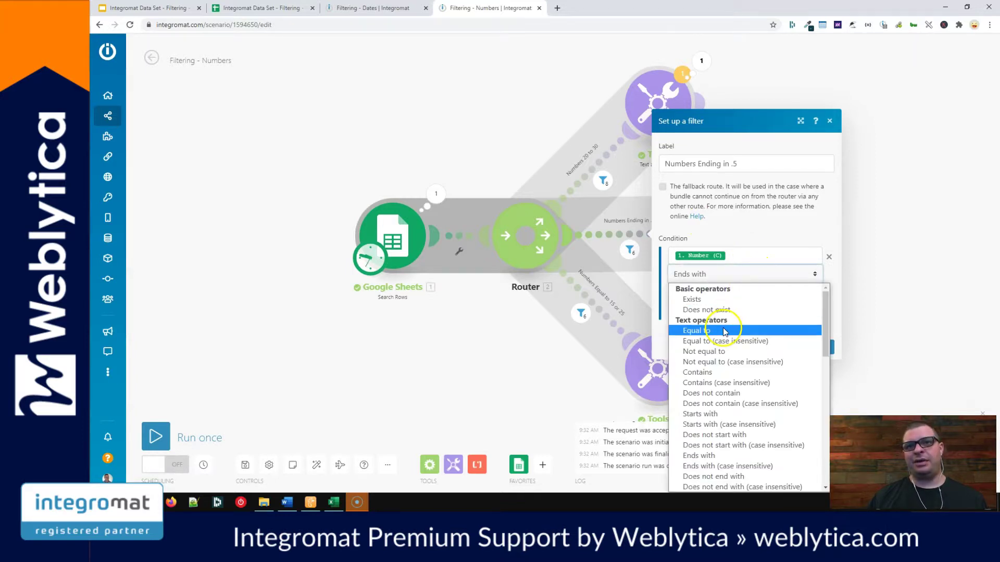
left_click(735, 457)
left_click(697, 287)
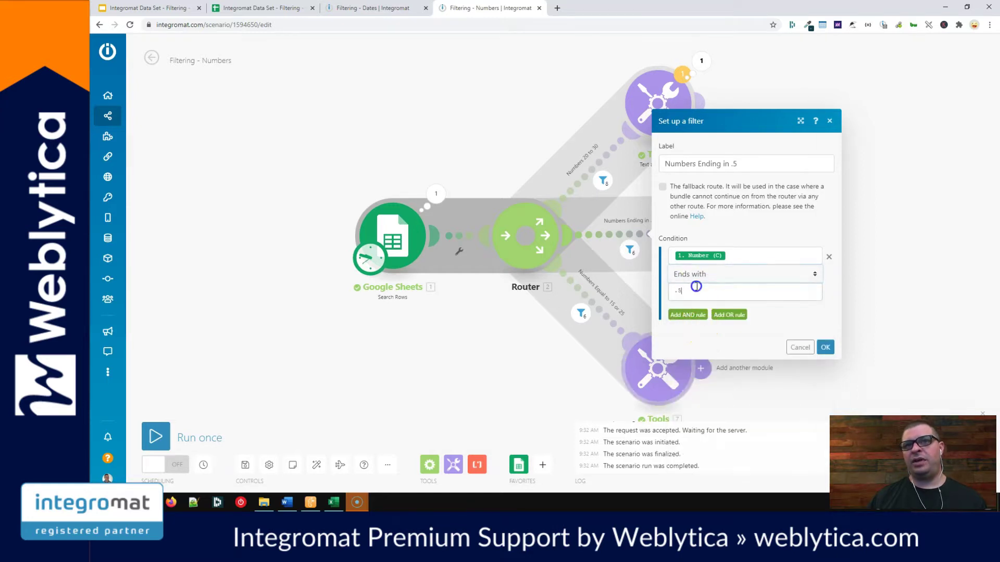
left_click(766, 266)
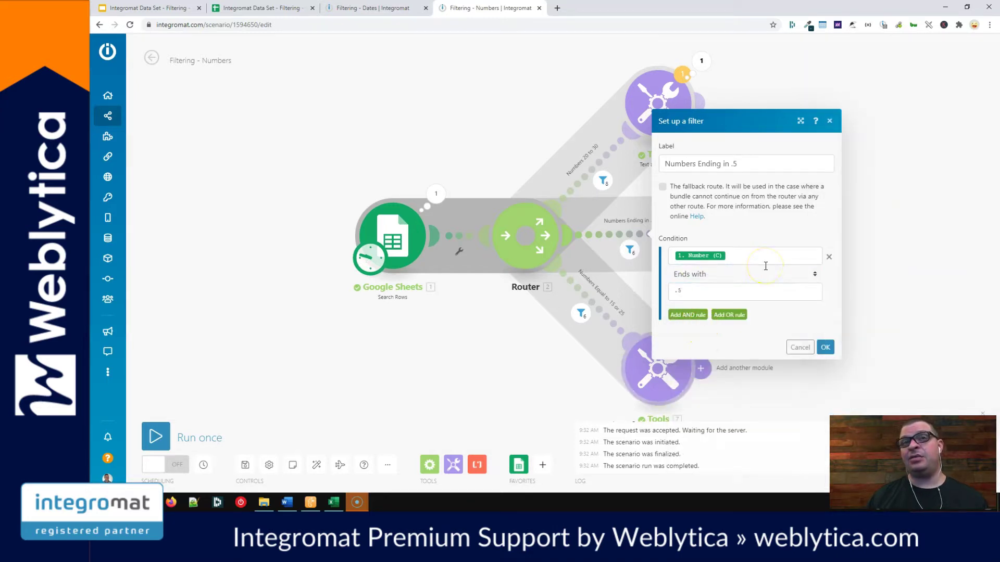
left_click(825, 348)
left_click(691, 293)
- Review the two OR conditions of the "Numbers Equal to 15 or 25" filter and close it without changes
left_click(605, 317)
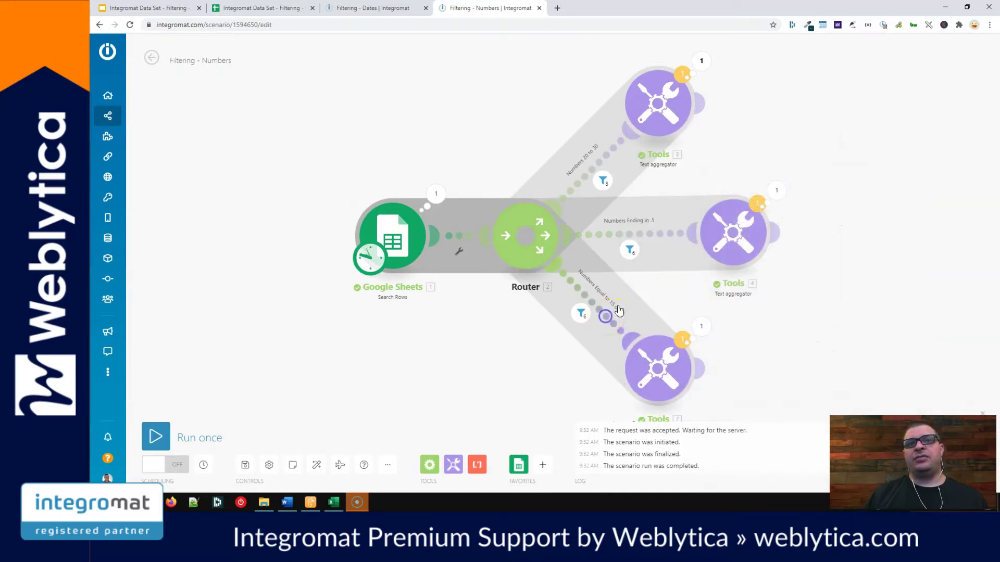
left_click(704, 275)
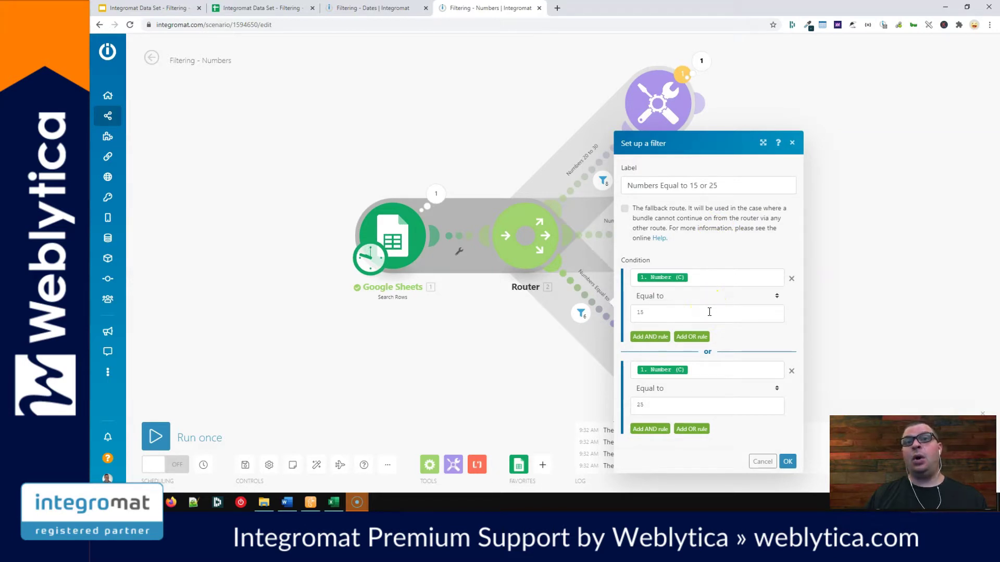
left_click(728, 406)
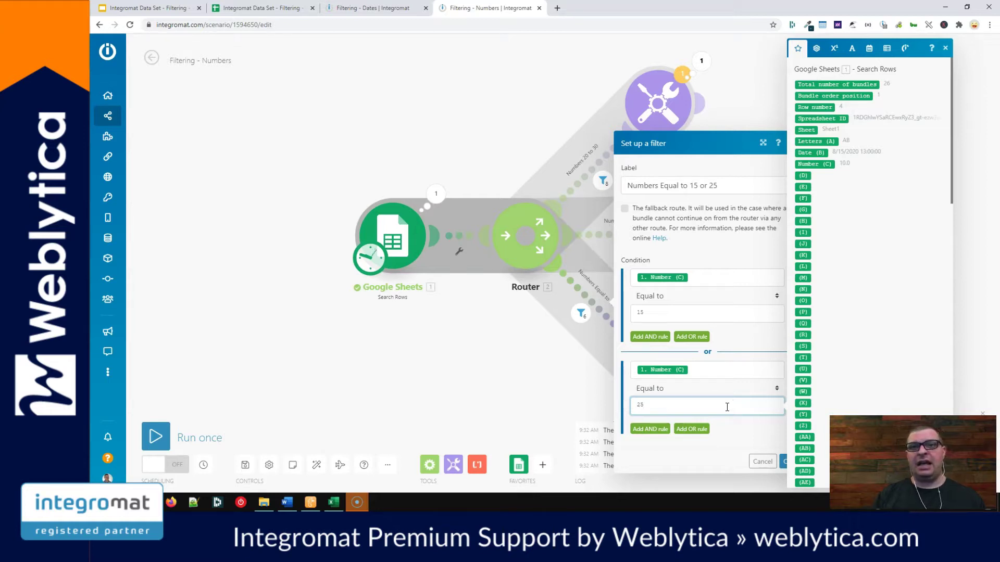
left_click(573, 380)
- Run the Filtering - Numbers scenario once and inspect the aggregated output of the "Numbers 20 to 30" route
left_click(156, 437)
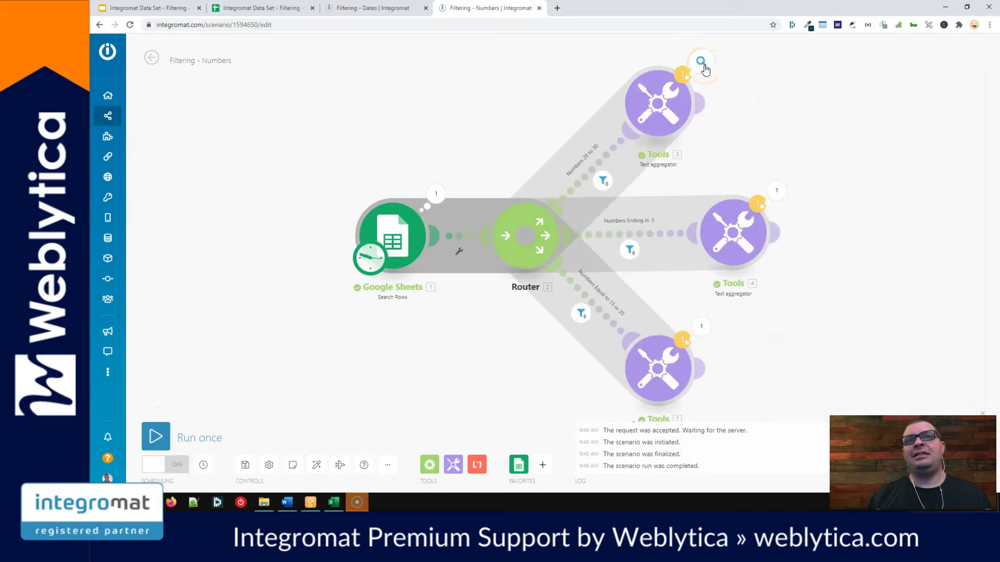
left_click(703, 65)
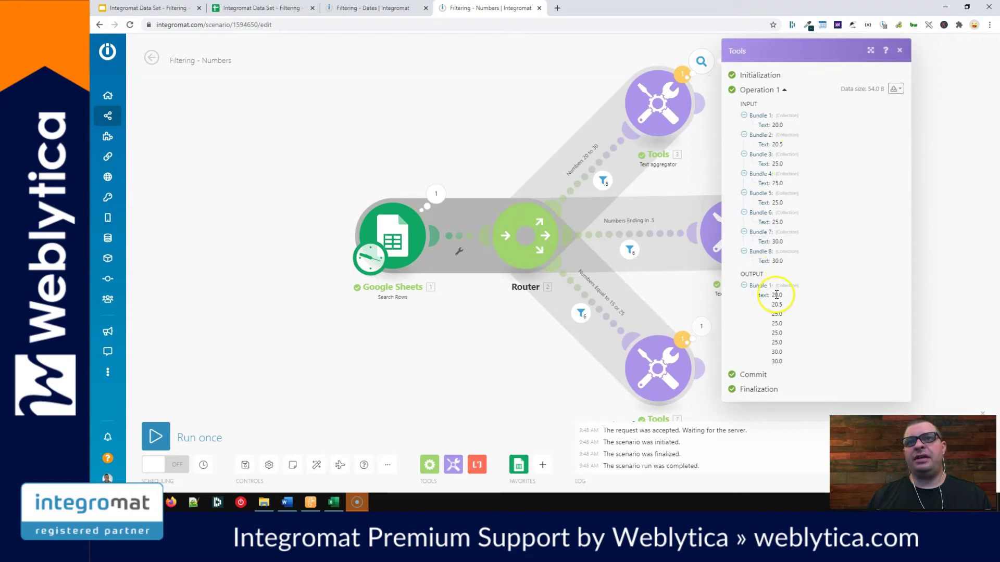
triple_click(785, 316)
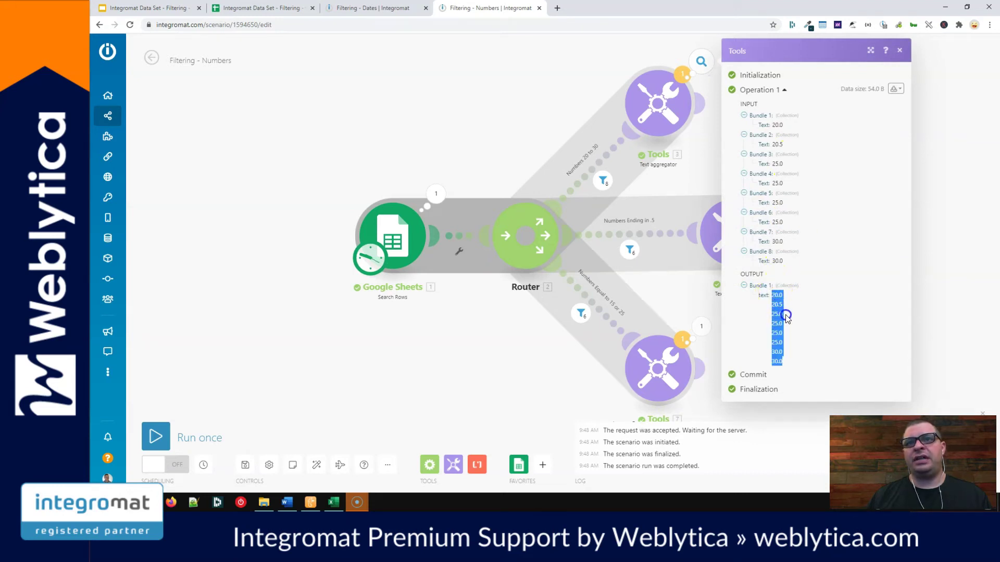
left_click(822, 287)
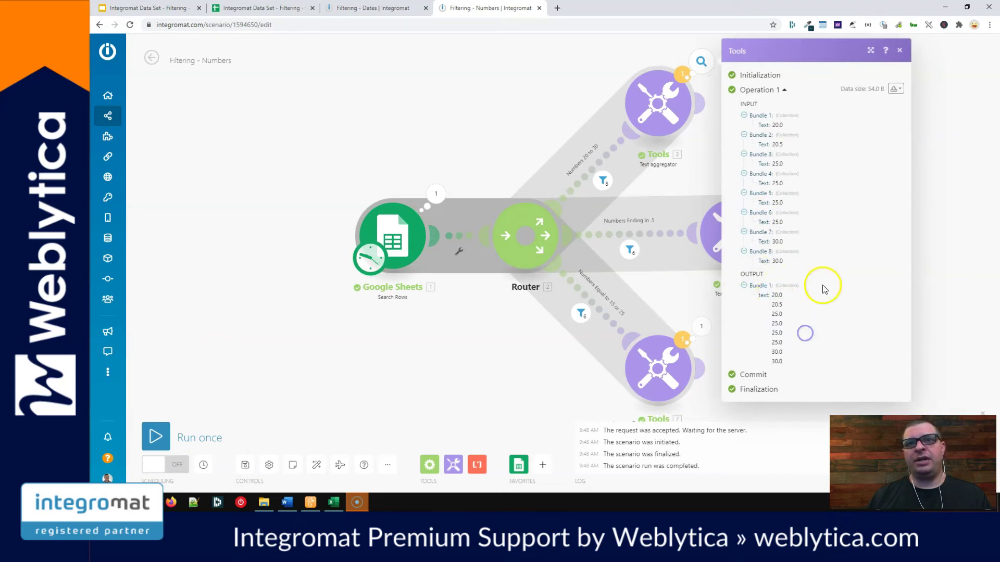
key("Escape")
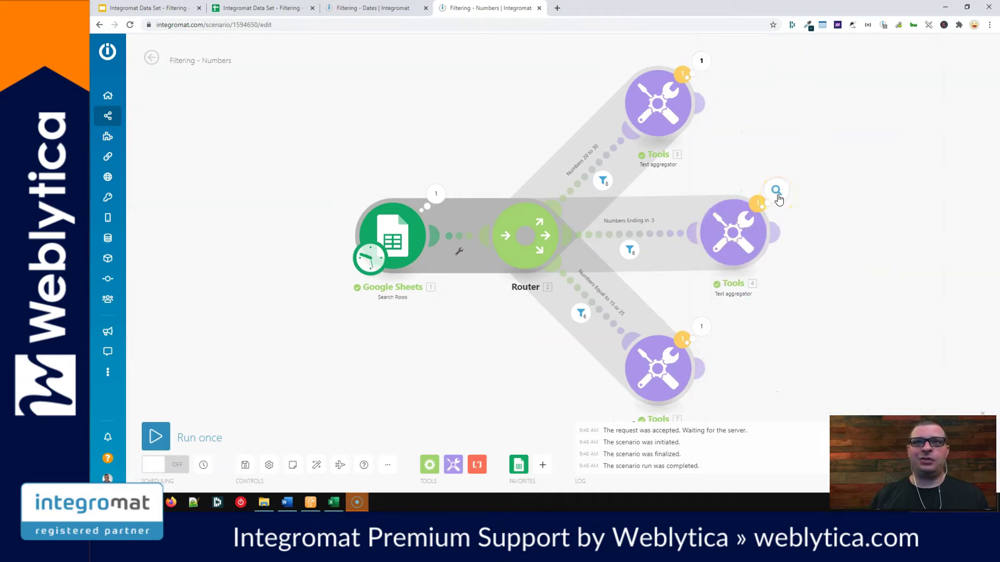
- Inspect the text aggregator's output on the "Numbers Ending in .5" route and close the results
left_click(777, 191)
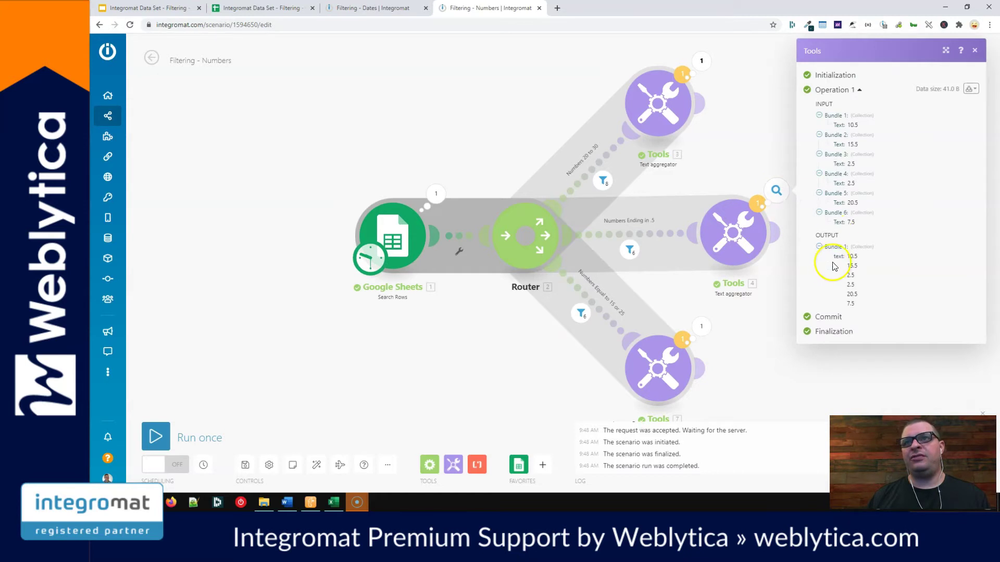
left_click_drag(849, 257, 875, 281)
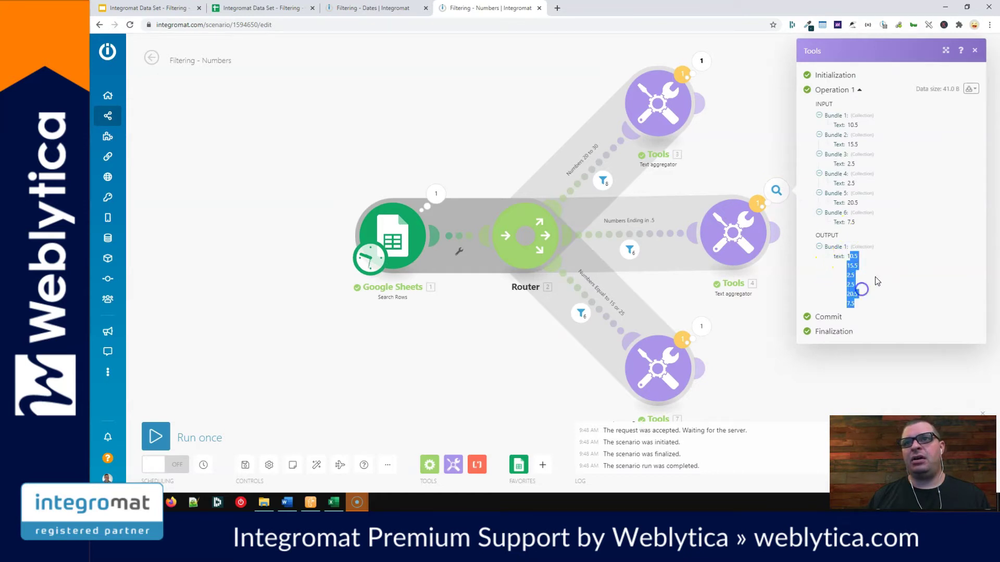
left_click(876, 277)
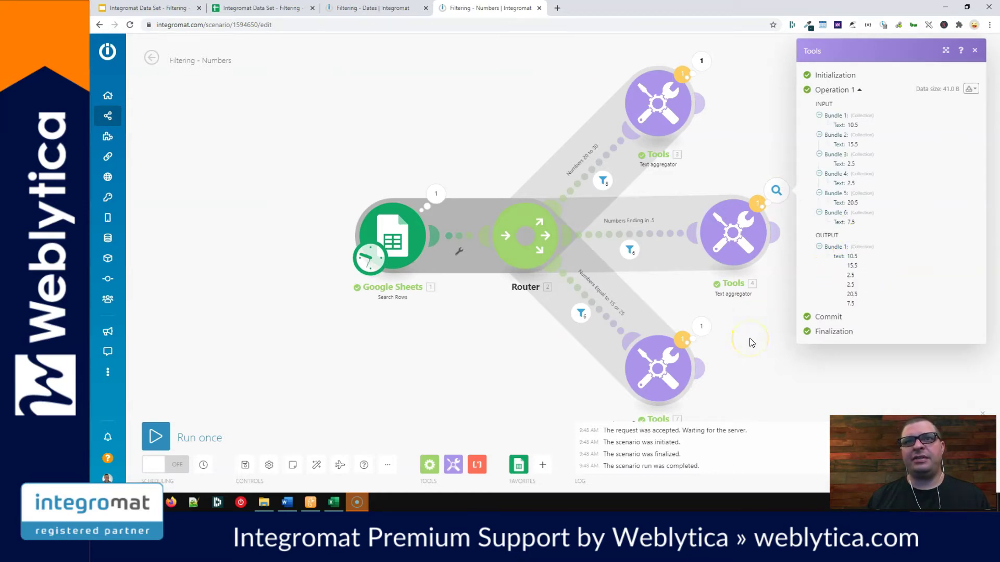
left_click(700, 328)
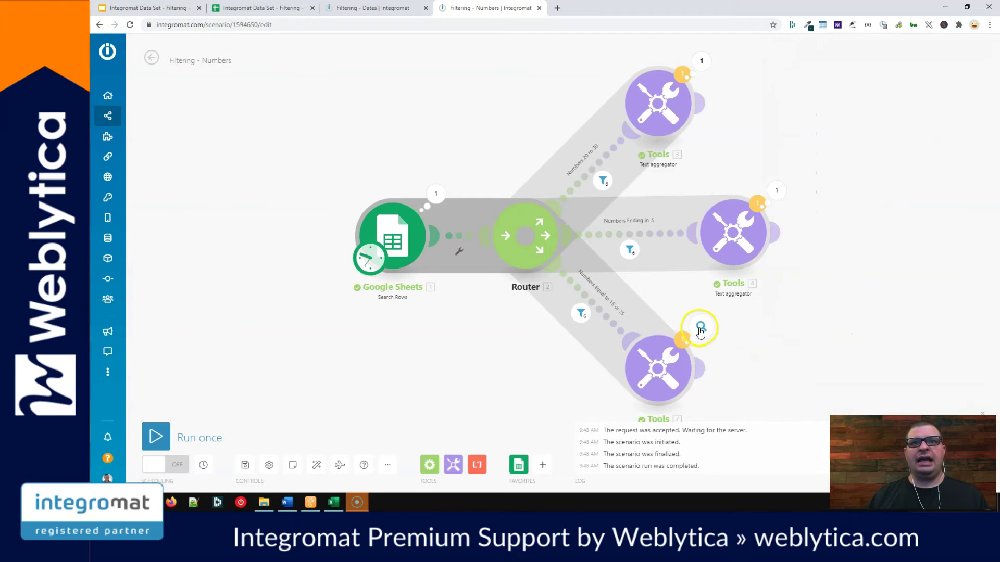
- Inspect the 15 and 25 values in the "Numbers Equal to 15 or 25" route's aggregated output and close the results
left_click(701, 327)
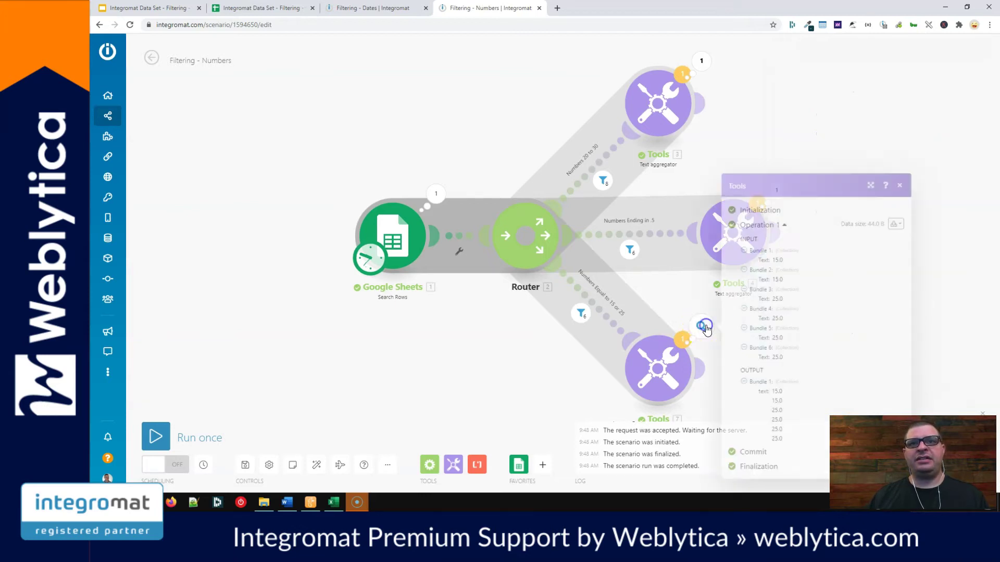
double_click(777, 401)
left_click_drag(775, 413, 778, 440)
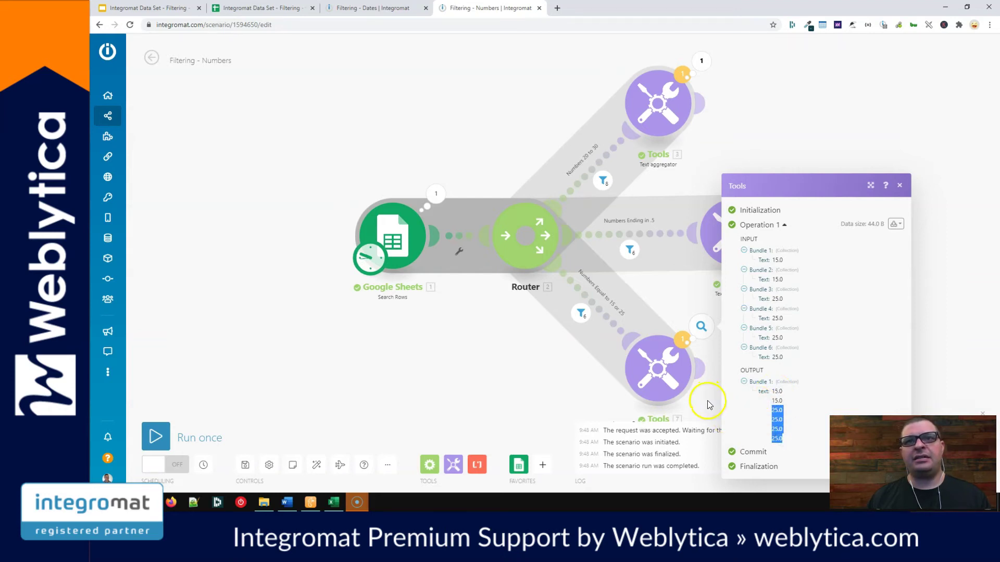
left_click(508, 366)
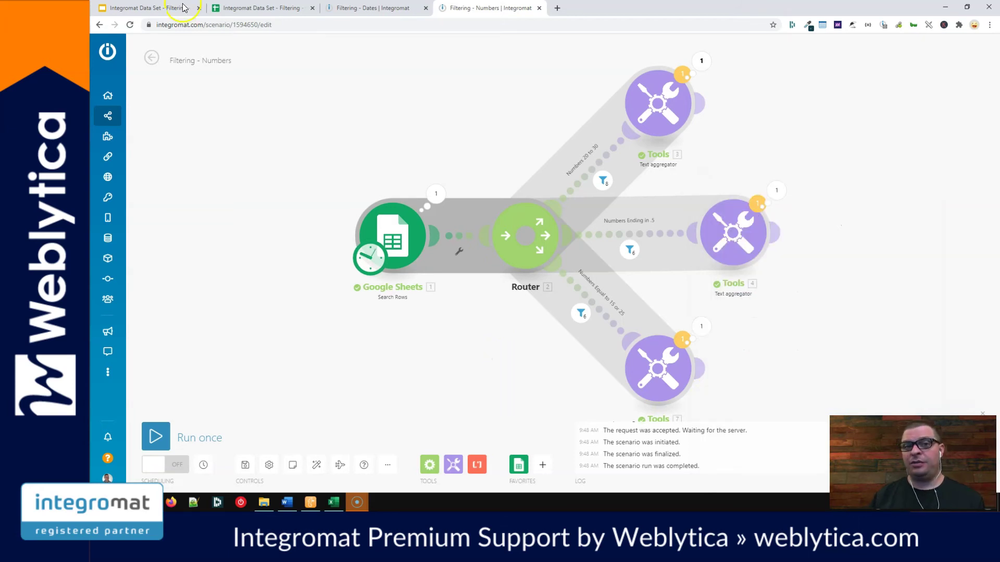